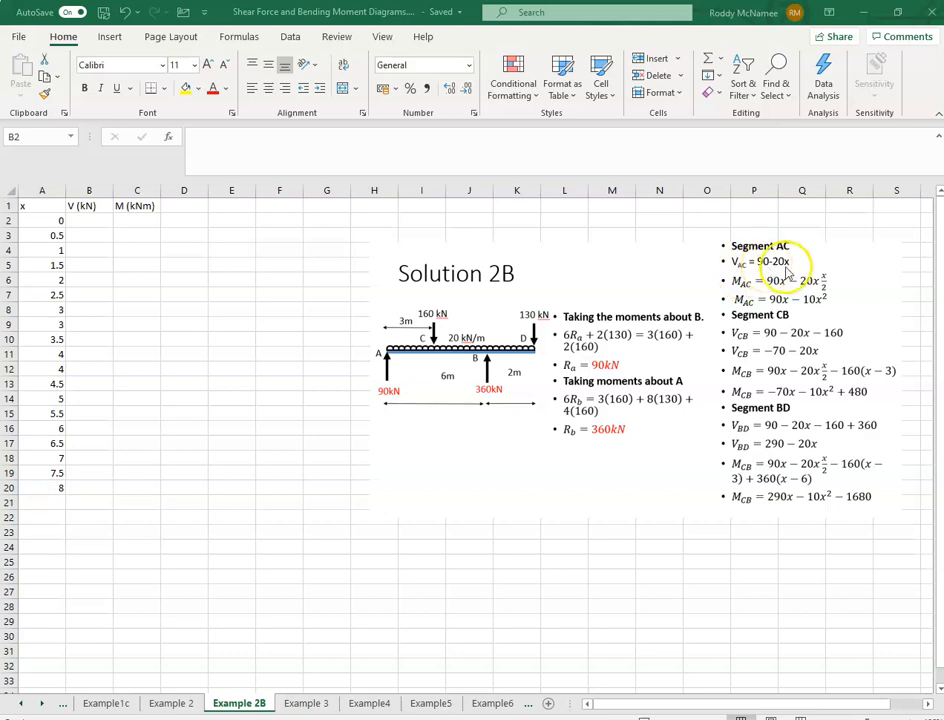
Enter the segment AC shear formula =90-(20*A2) in B2 and fill it down to B8
{"action": "left_click", "coordinate": [79, 222]}
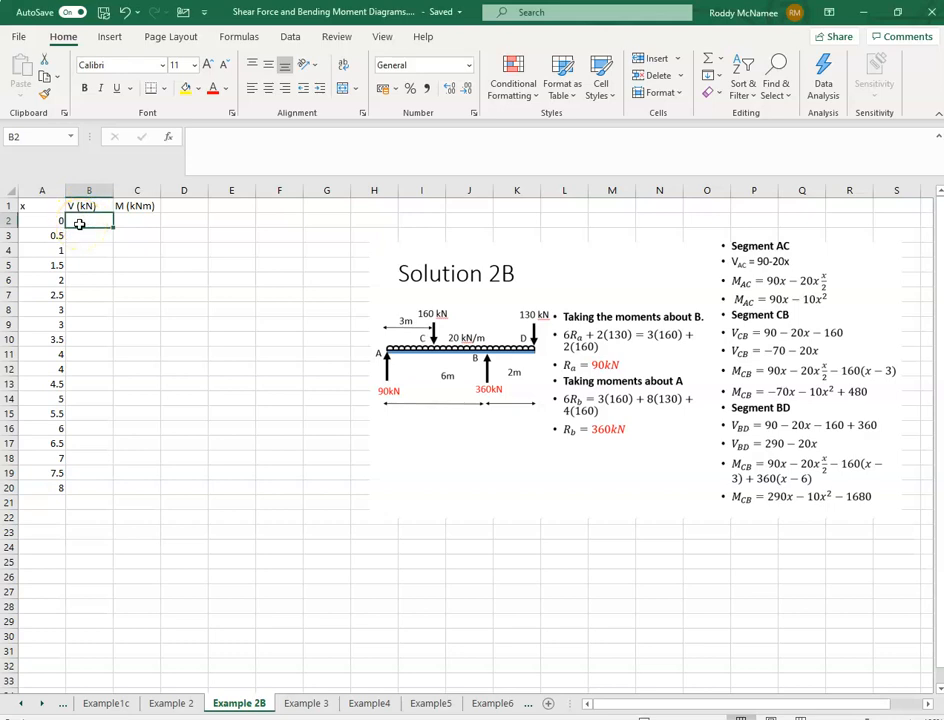
{"action": "type", "text": "=90-"}
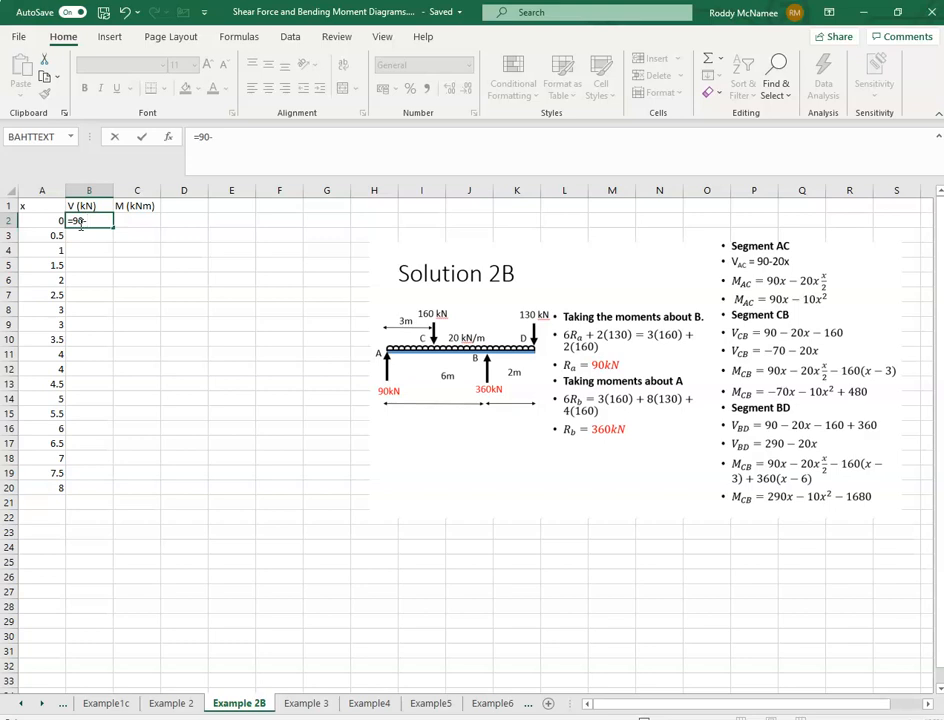
{"action": "type", "text": "(20*"}
{"action": "left_click", "coordinate": [38, 221]}
{"action": "type", "text": ")"}
{"action": "key", "text": "ctrl+Return"}
{"action": "left_click", "coordinate": [100, 220]}
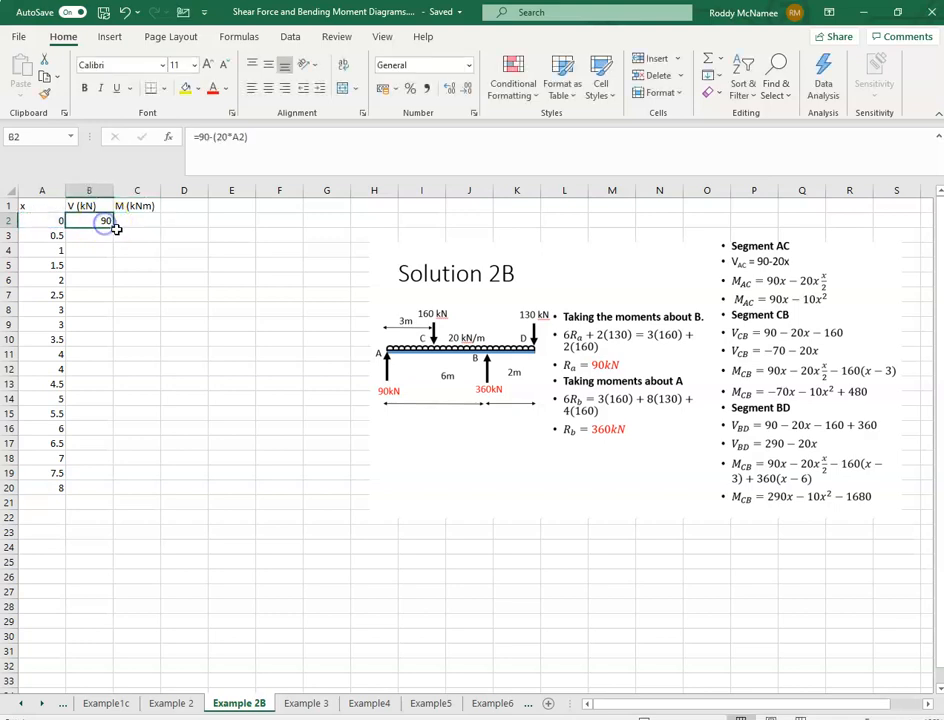
{"action": "left_click_drag", "start_coordinate": [113, 227], "coordinate": [97, 312]}
Enter the segment CB shear formula =-70-(20*A9) in B9
{"action": "left_click", "coordinate": [95, 326]}
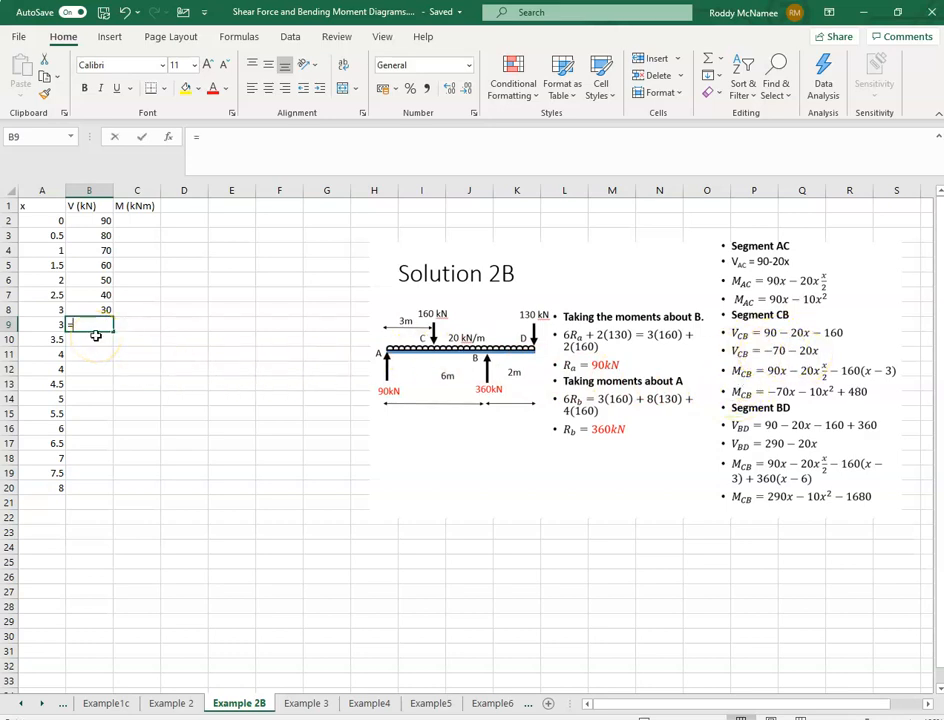
{"action": "type", "text": "="}
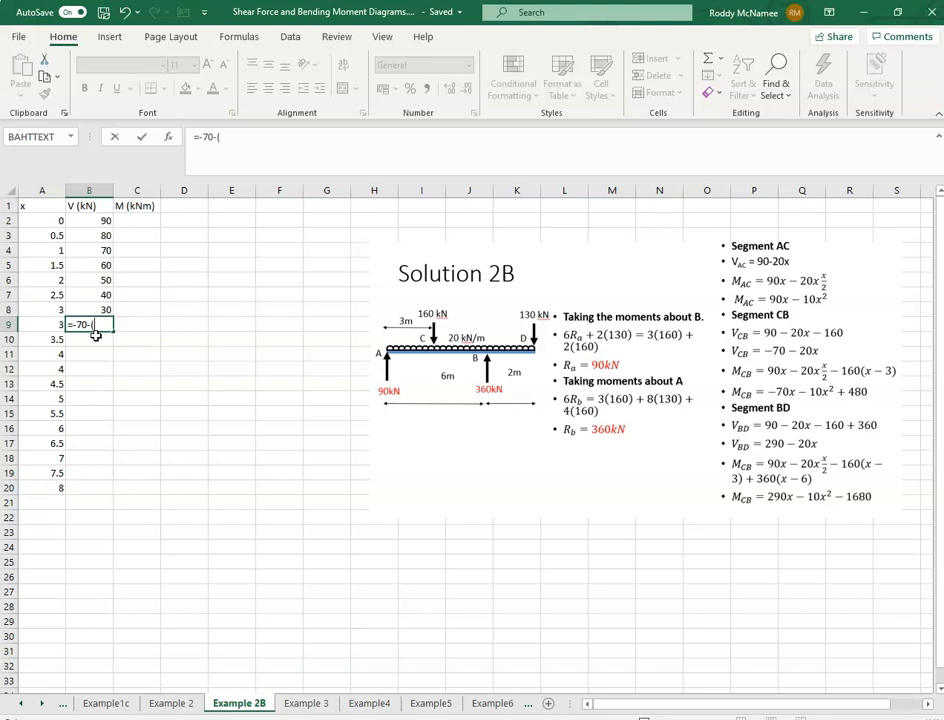
{"action": "left_click", "coordinate": [53, 325]}
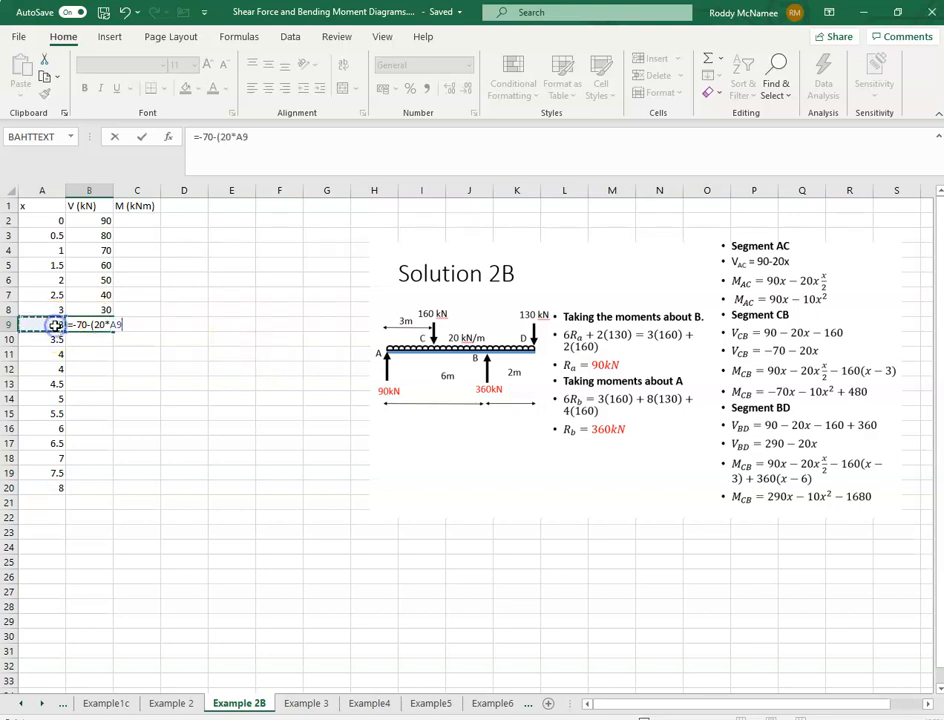
{"action": "type", "text": ")"}
{"action": "key", "text": "Tab"}
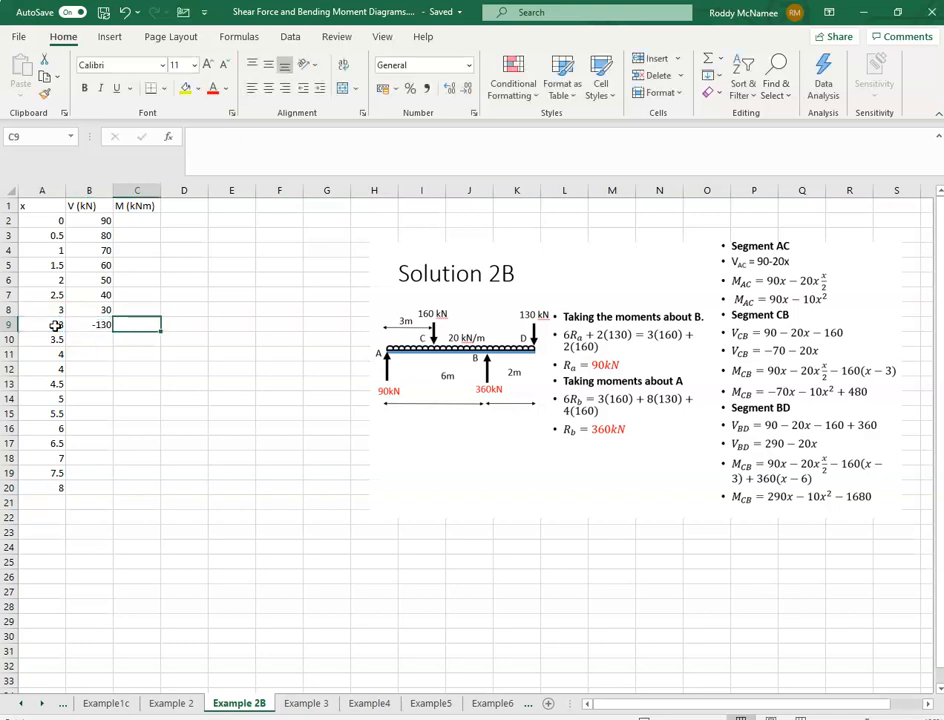
Fill the shear formula from B9 down column B to B16
{"action": "key", "text": "Down"}
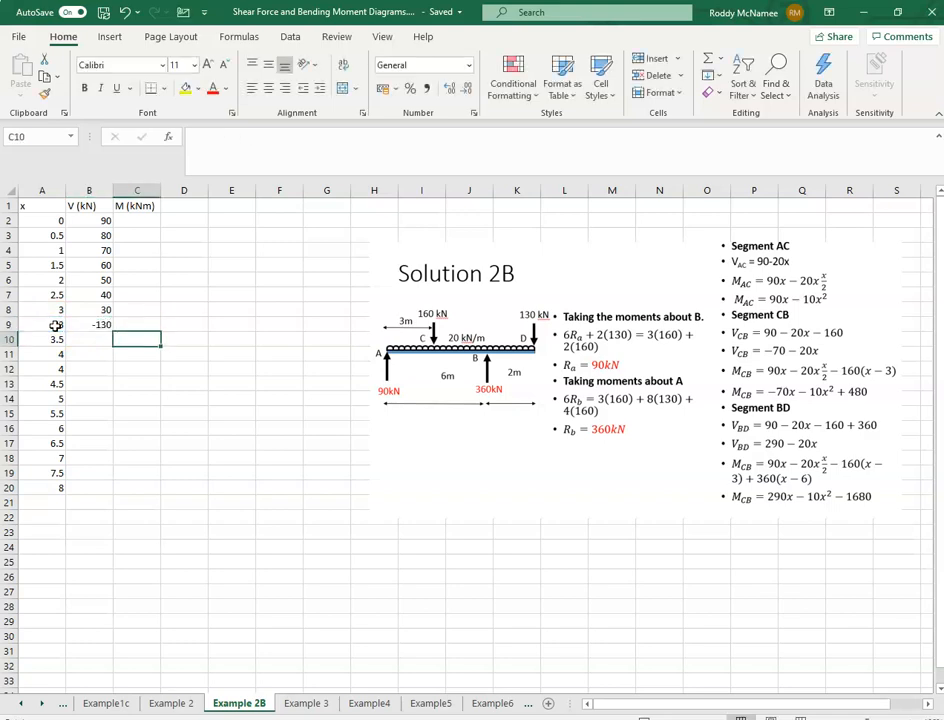
{"action": "key", "text": "Left"}
{"action": "key", "text": "Up"}
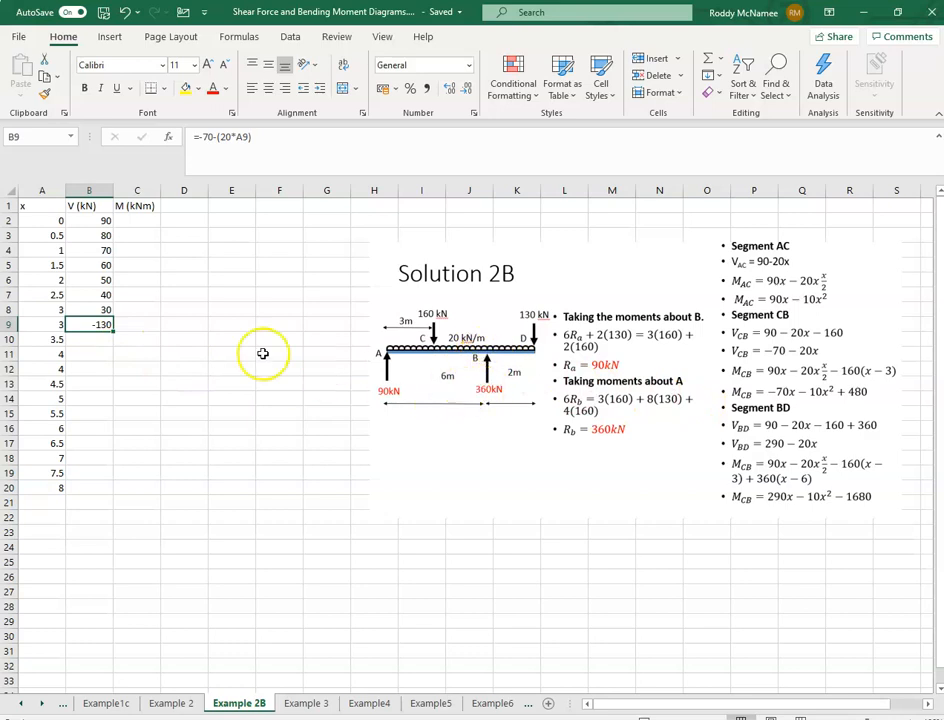
{"action": "left_click_drag", "start_coordinate": [116, 330], "coordinate": [111, 360]}
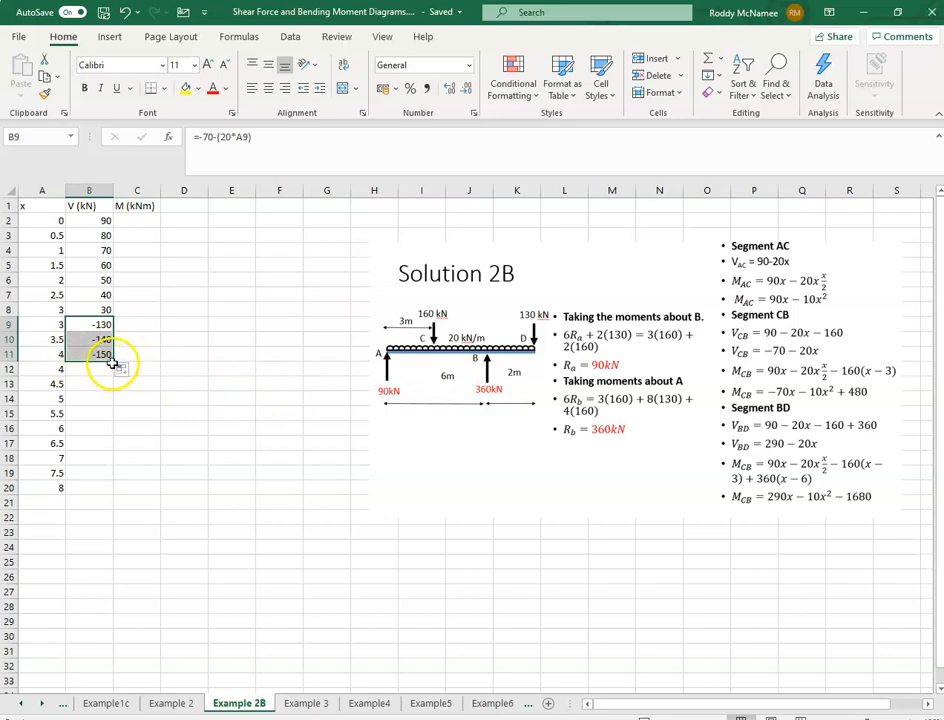
{"action": "left_click_drag", "start_coordinate": [112, 362], "coordinate": [62, 487]}
Move the x values 6.5 to 8 down one row to A18:A21 and enter a second 6 in A17
{"action": "key", "text": "ctrl+x"}
{"action": "left_click", "coordinate": [46, 460]}
{"action": "key", "text": "ctrl+v"}
{"action": "left_click", "coordinate": [51, 442]}
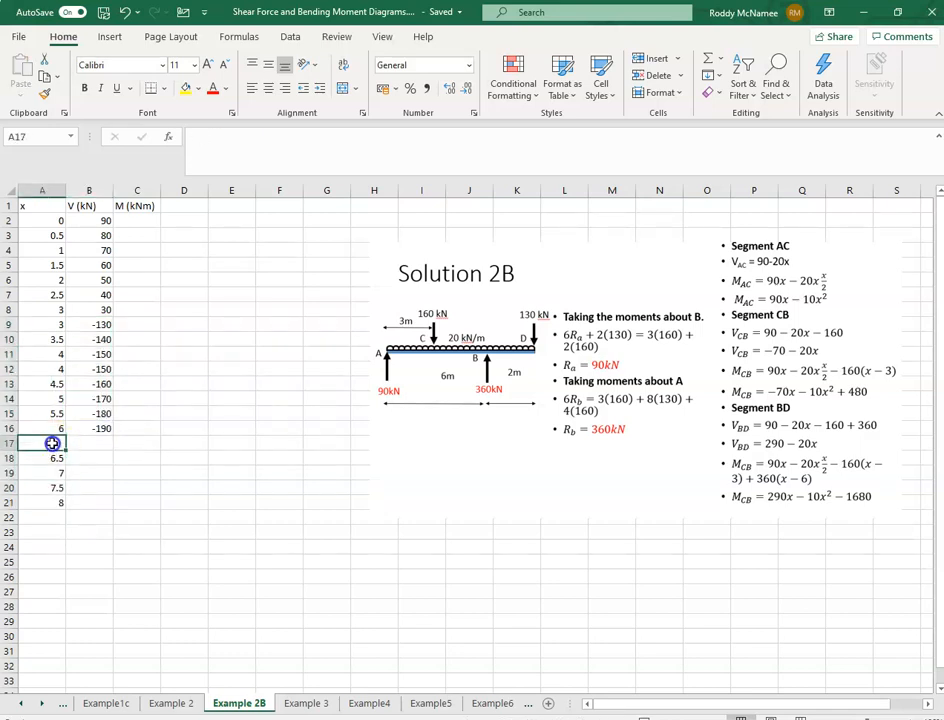
{"action": "type", "text": "6"}
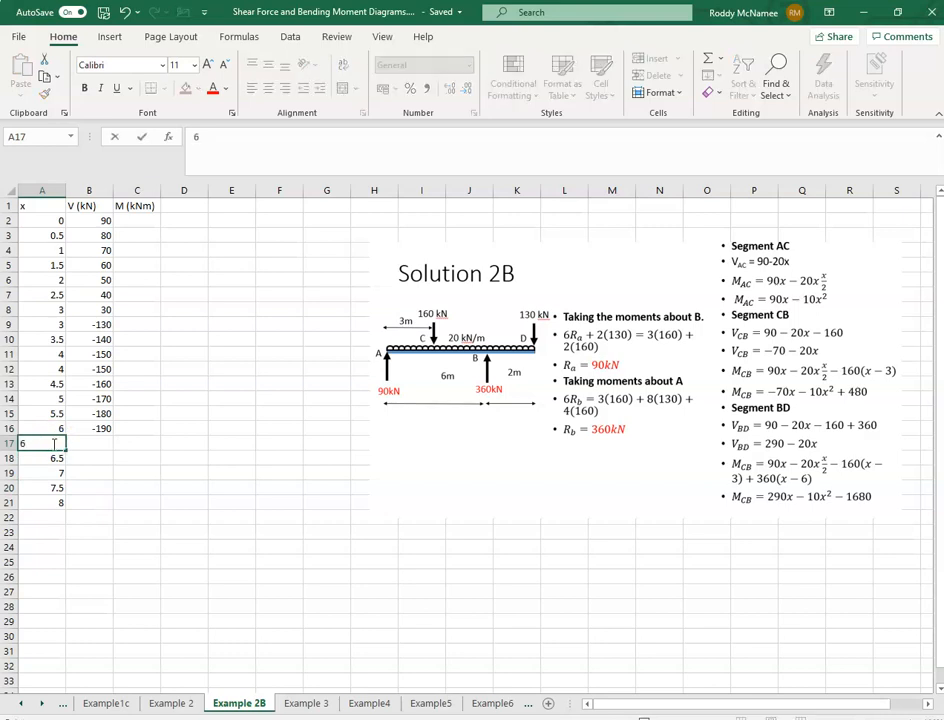
{"action": "key", "text": "Tab"}
Clear the duplicate x = 4 row in A12:B12 and move the block A13:B21 up one row to start at A12
{"action": "left_click_drag", "start_coordinate": [57, 370], "coordinate": [85, 500]}
{"action": "key", "text": "Delete"}
{"action": "key", "text": "ctrl+c"}
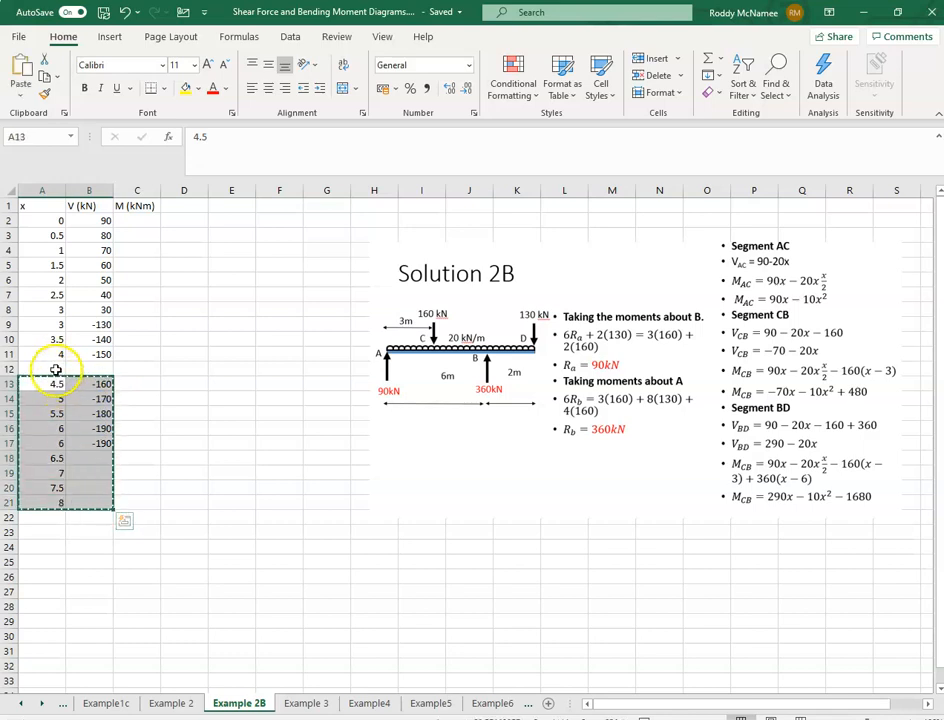
{"action": "left_click", "coordinate": [56, 370]}
{"action": "key", "text": "ctrl+v"}
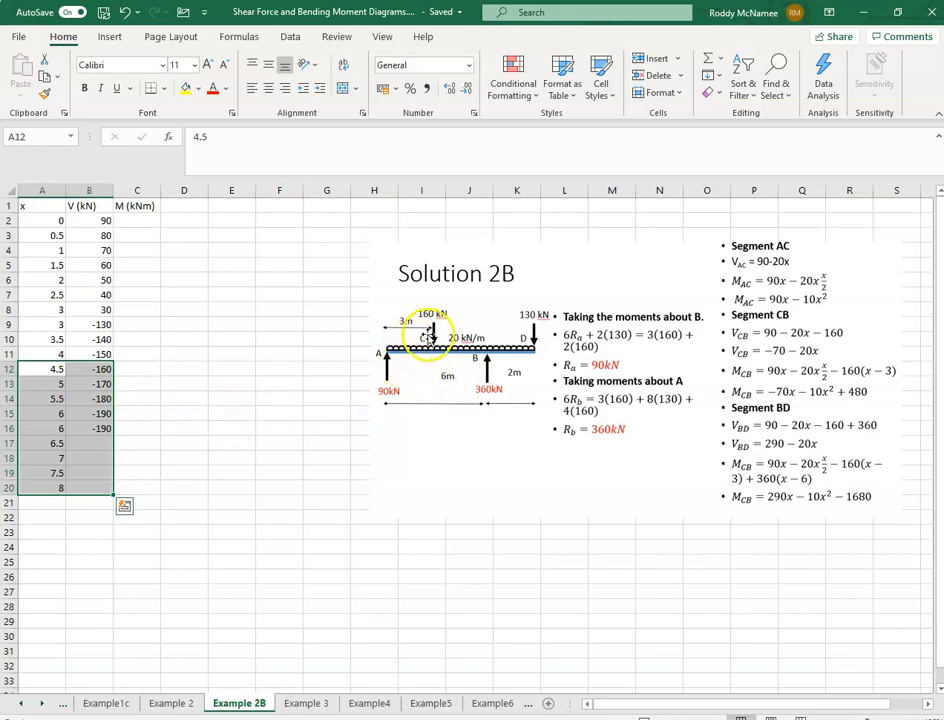
Replace the contents of B16 with the segment BD shear formula =290-(20*A16)
{"action": "left_click", "coordinate": [100, 428]}
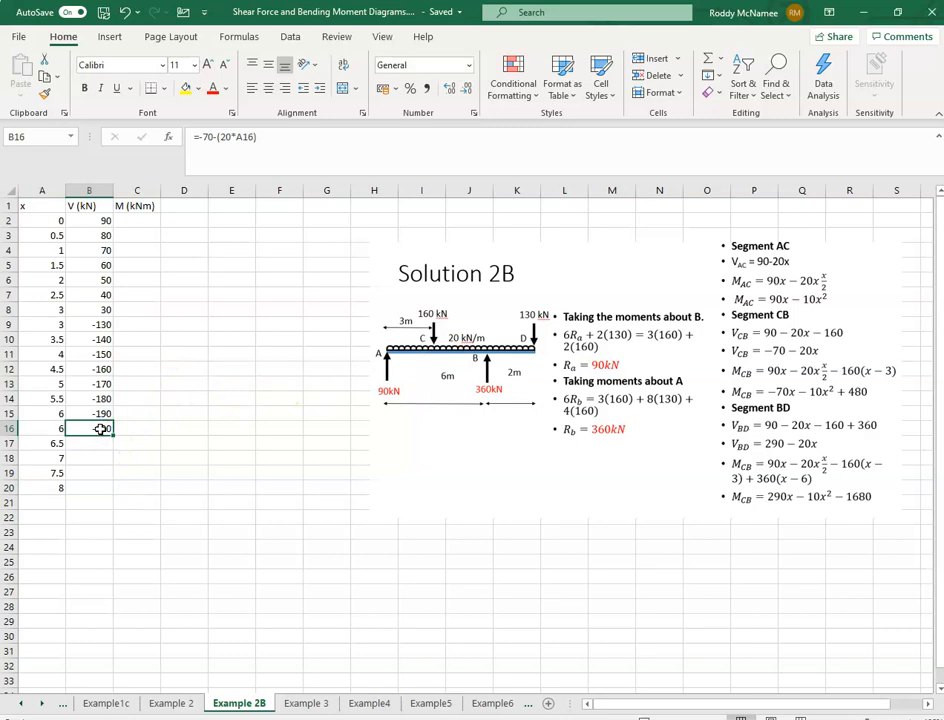
{"action": "key", "text": "Delete"}
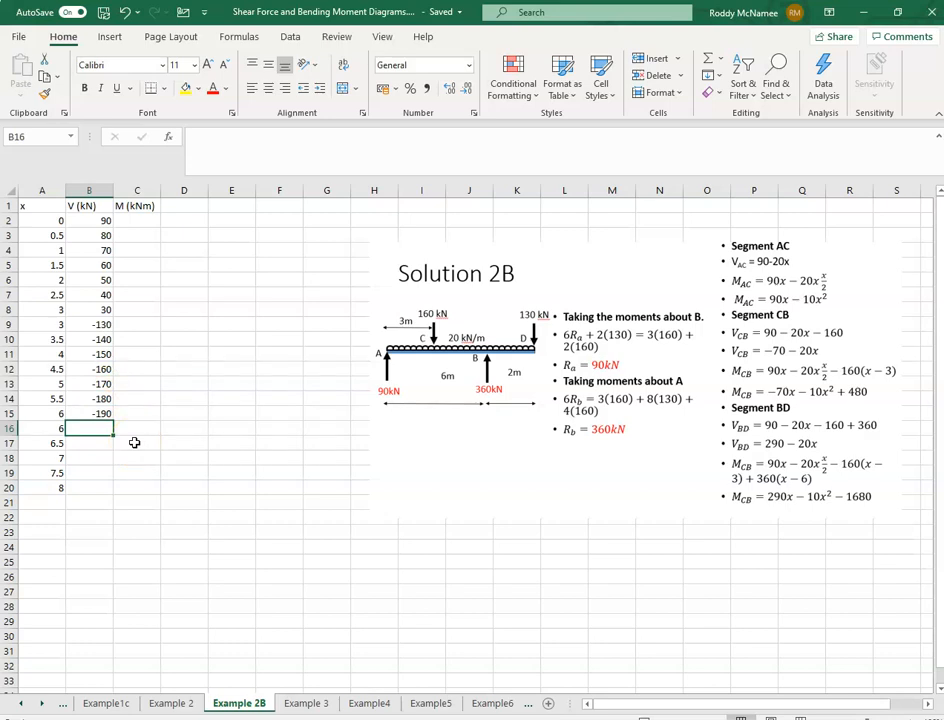
{"action": "type", "text": "=290-20*"}
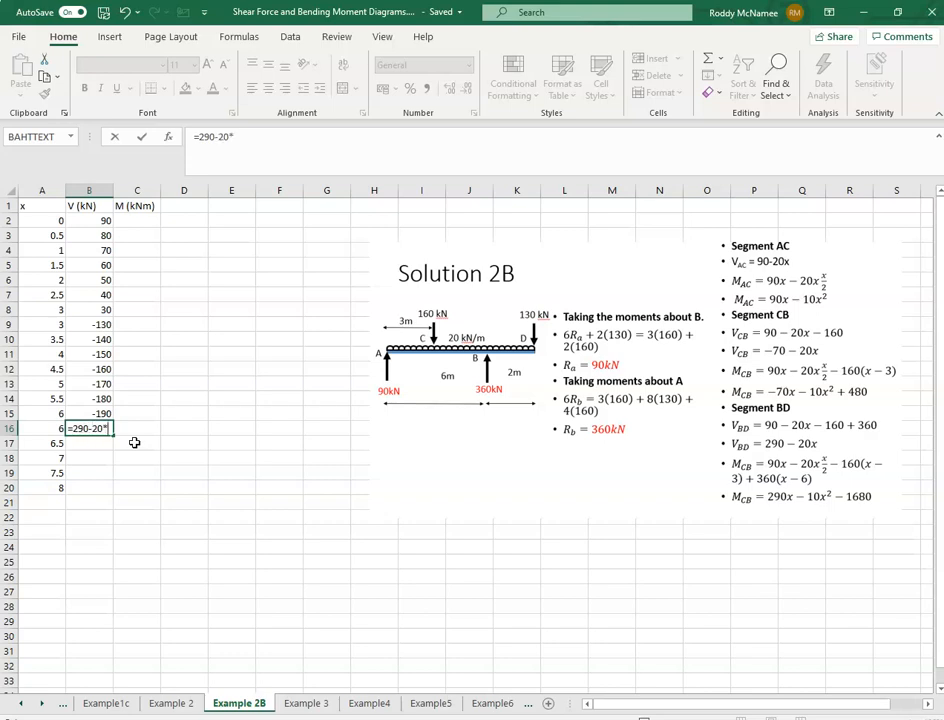
{"action": "left_click", "coordinate": [51, 431]}
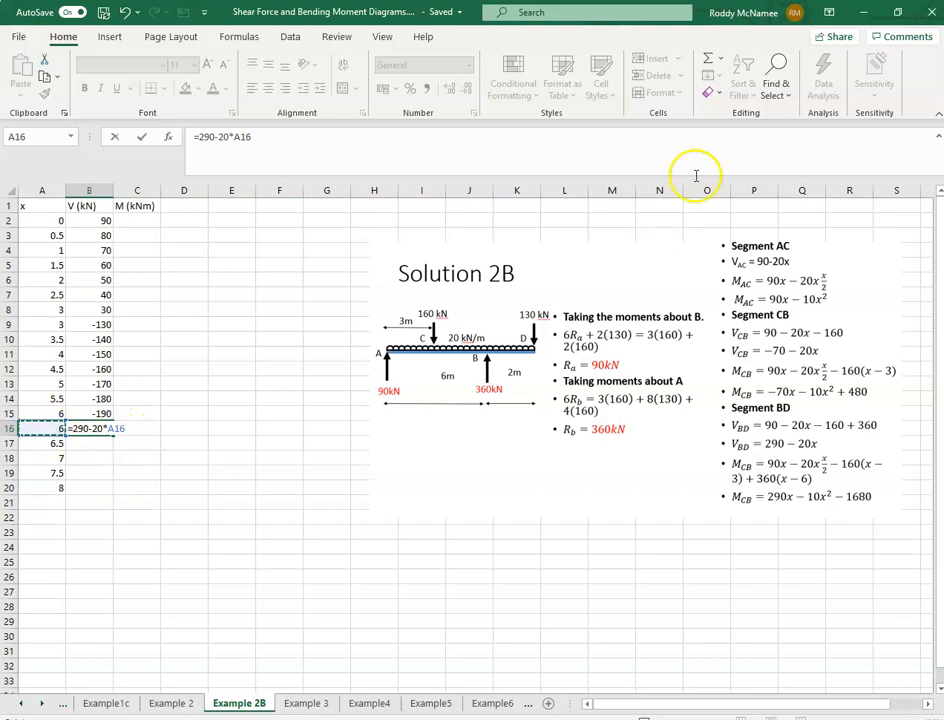
{"action": "left_click", "coordinate": [220, 139]}
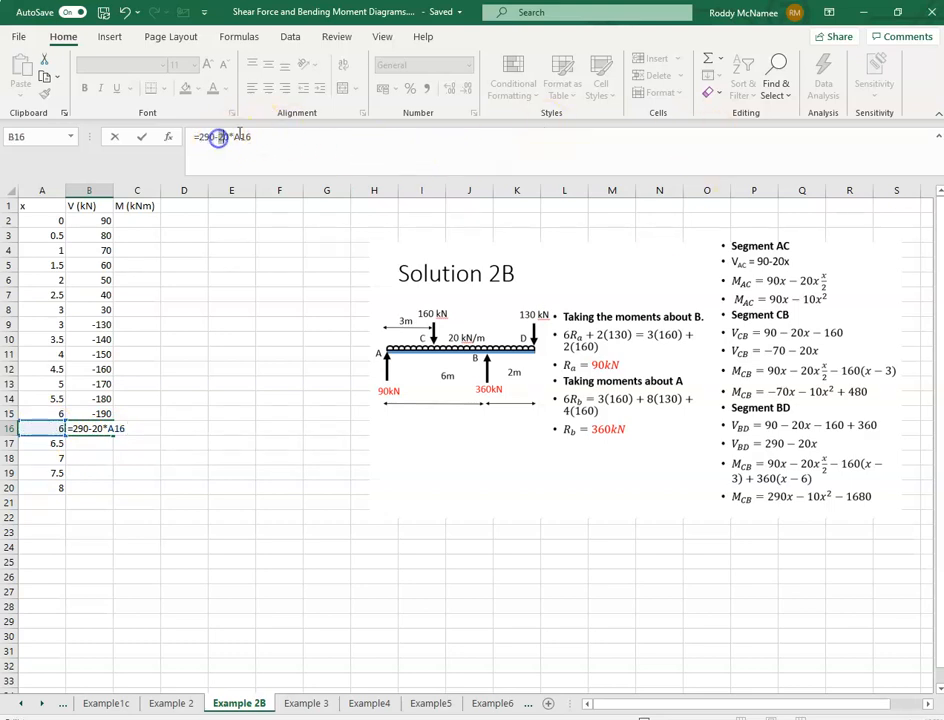
{"action": "type", "text": "("}
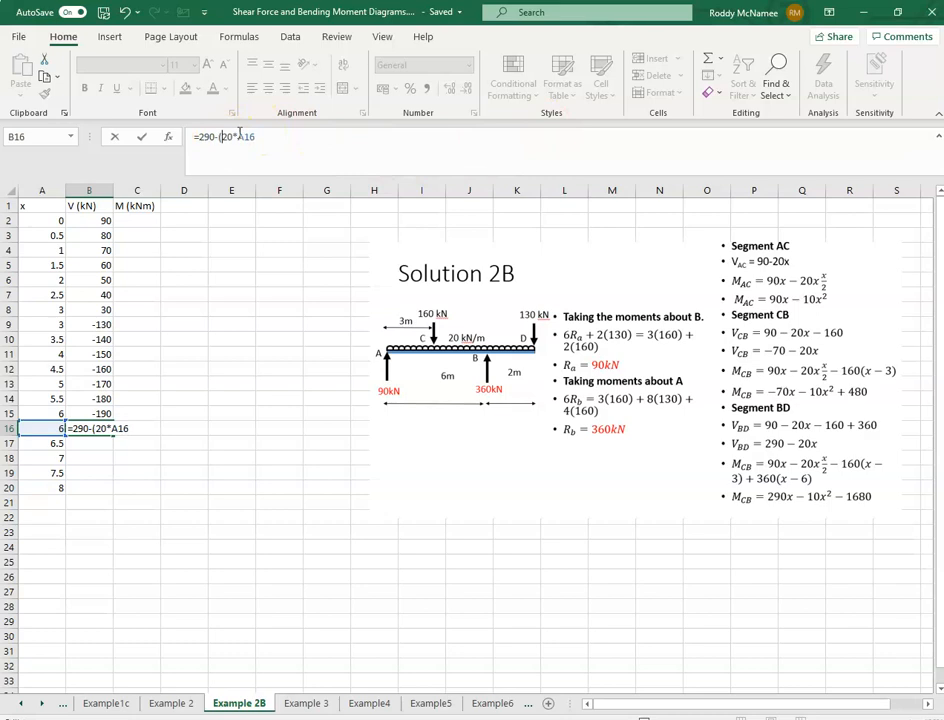
{"action": "left_click", "coordinate": [257, 132]}
{"action": "type", "text": ")"}
{"action": "key", "text": "Tab"}
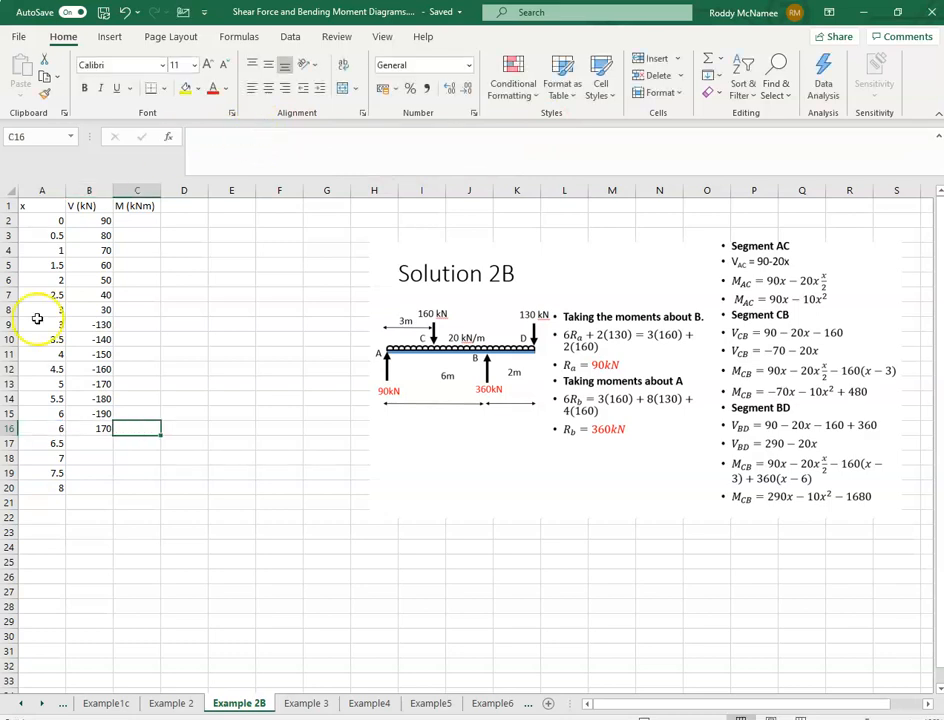
Fill the segment BD shear formula from B16 down column B to B21
{"action": "left_click", "coordinate": [92, 427]}
{"action": "left_click_drag", "start_coordinate": [113, 432], "coordinate": [102, 513]}
{"action": "left_click", "coordinate": [106, 474]}
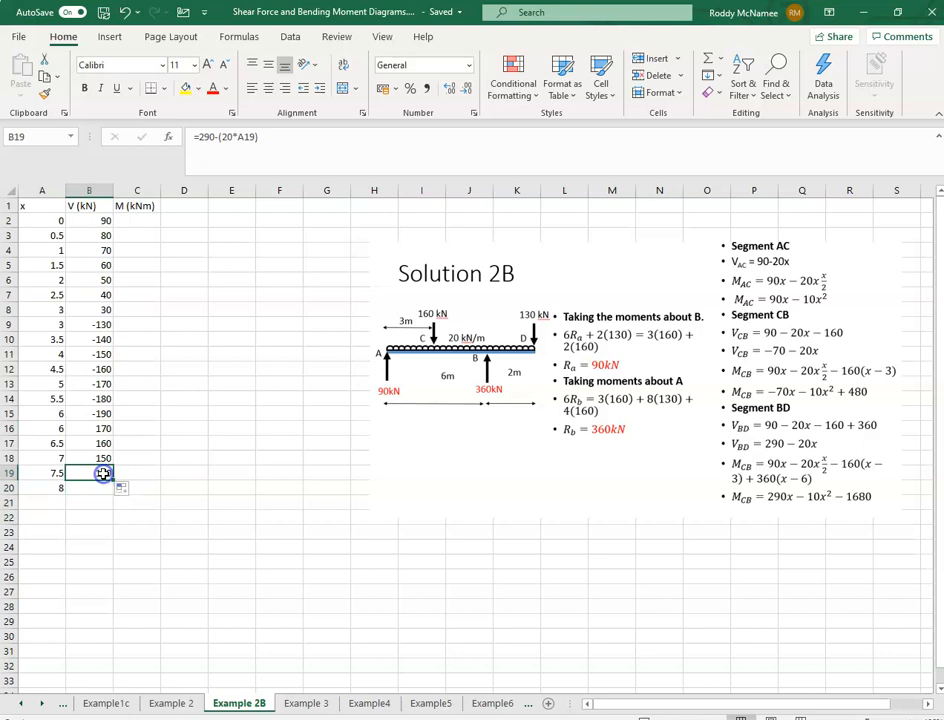
{"action": "left_click", "coordinate": [111, 478]}
{"action": "left_click_drag", "start_coordinate": [113, 481], "coordinate": [80, 500]}
Enter an additional x value of 8 in A21
{"action": "left_click", "coordinate": [54, 507]}
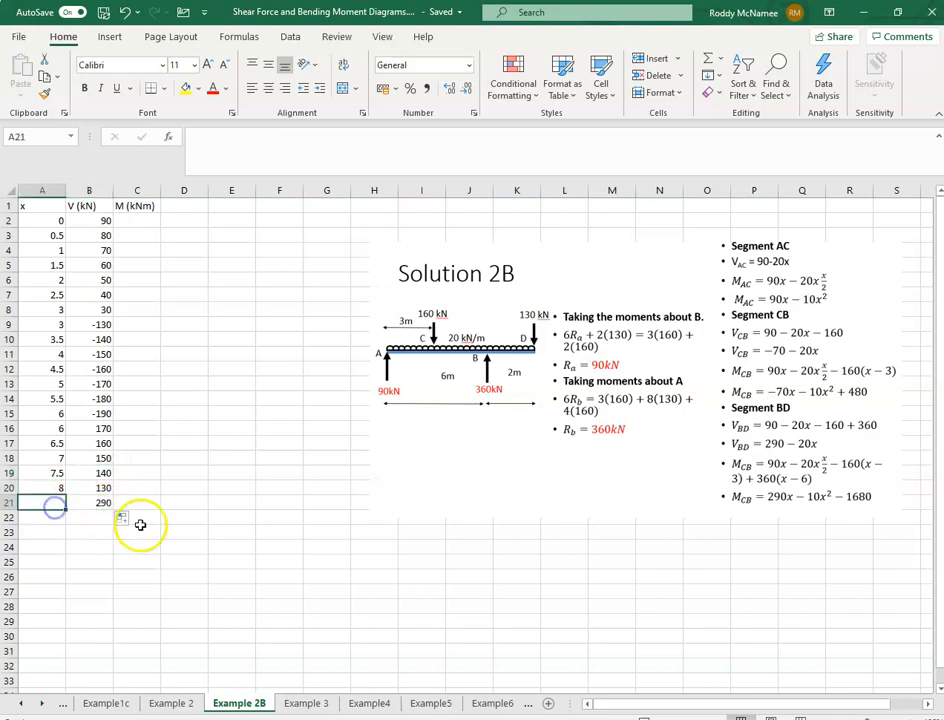
{"action": "type", "text": "8"}
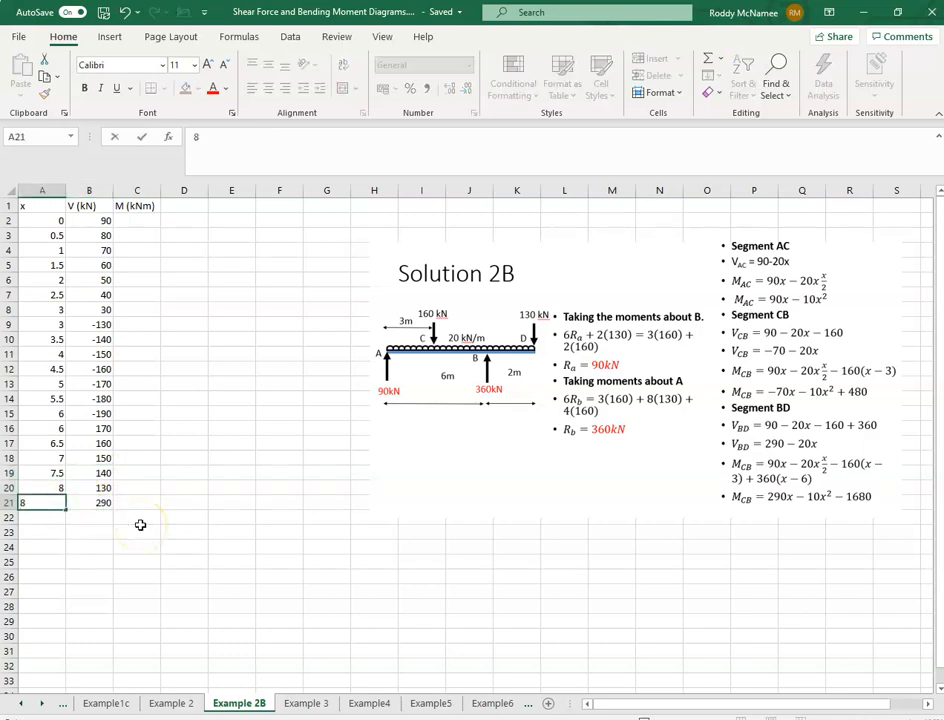
{"action": "key", "text": "Tab"}
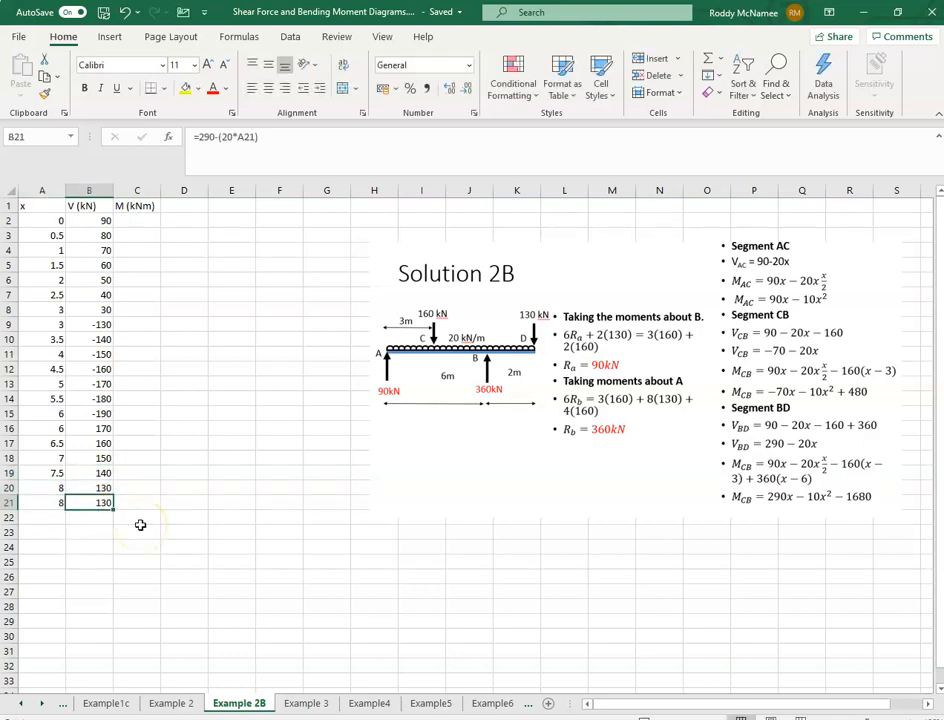
{"action": "key", "text": "Left"}
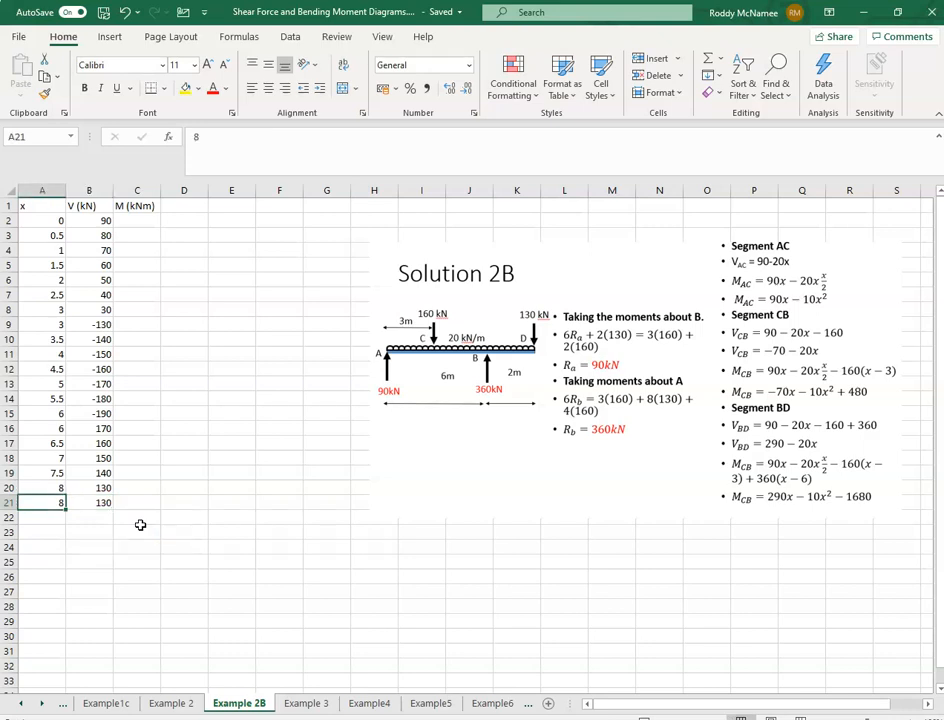
Clear the extra x value in A21 and the surplus shear formula in B21
{"action": "key", "text": "Delete"}
{"action": "key", "text": "Right"}
{"action": "key", "text": "Delete"}
{"action": "key", "text": "Left"}
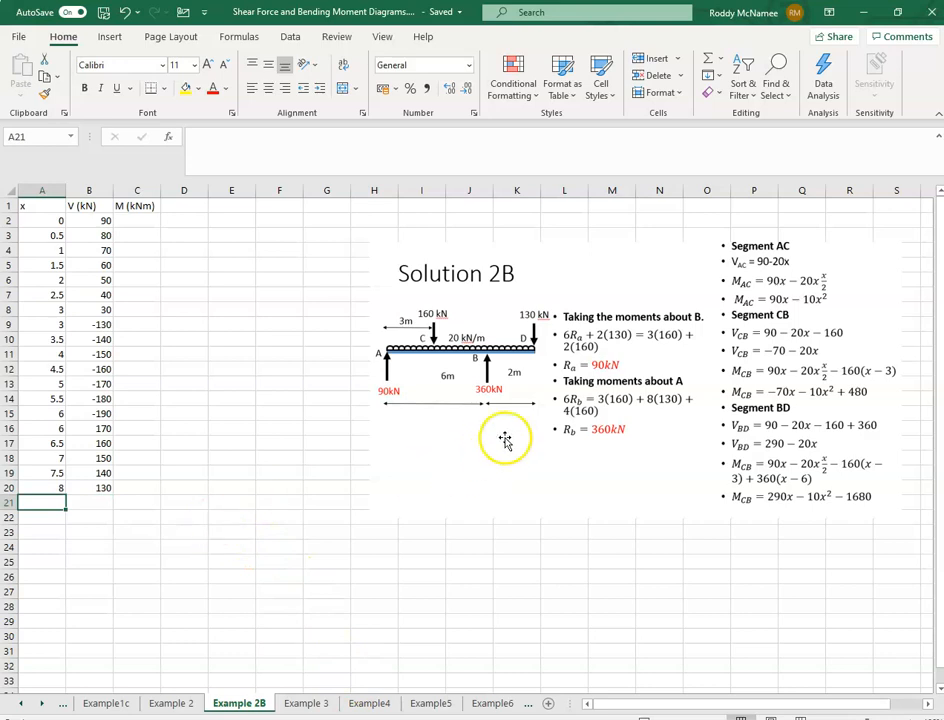
Enter the segment AC bending moment formula =(90*A2)-(10*A2^2) in C2
{"action": "left_click", "coordinate": [134, 221]}
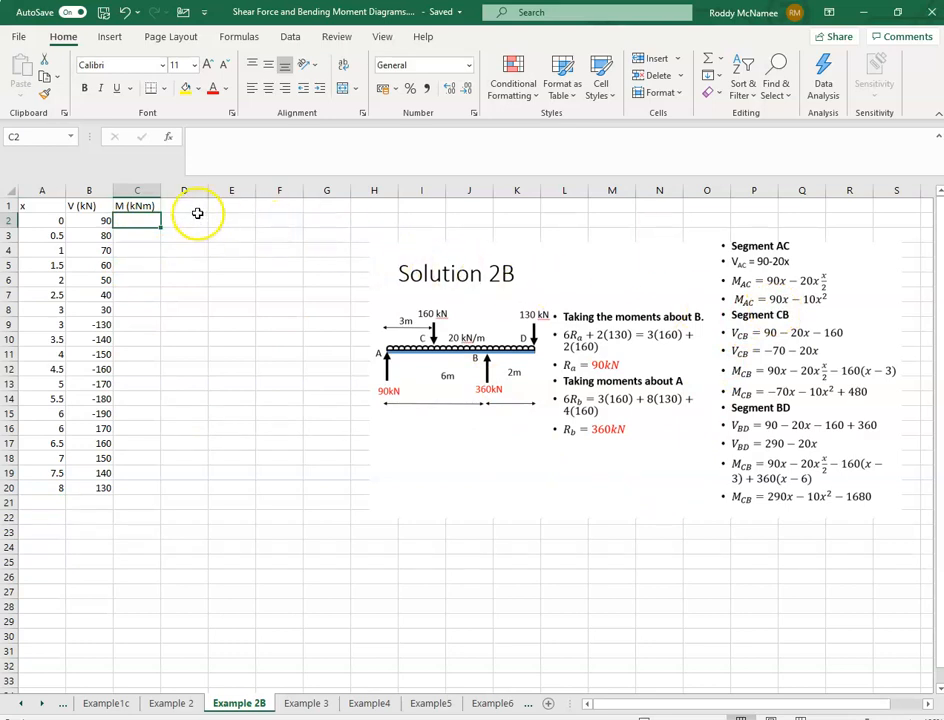
{"action": "type", "text": "=90"}
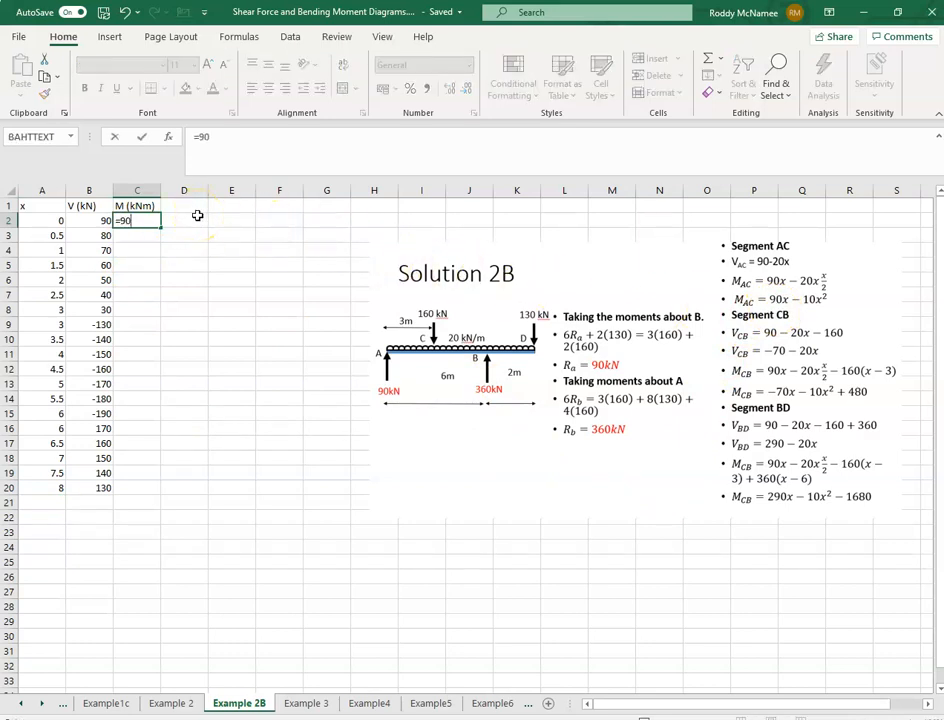
{"action": "type", "text": "*"}
{"action": "left_click", "coordinate": [30, 220]}
{"action": "left_click", "coordinate": [199, 137]}
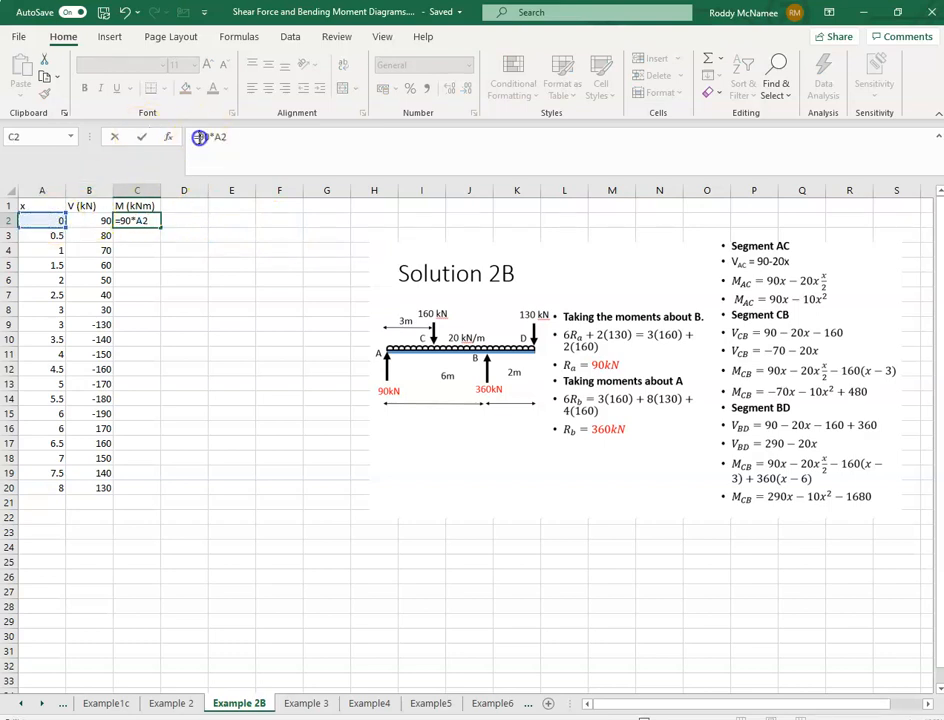
{"action": "type", "text": "("}
{"action": "left_click", "coordinate": [237, 142]}
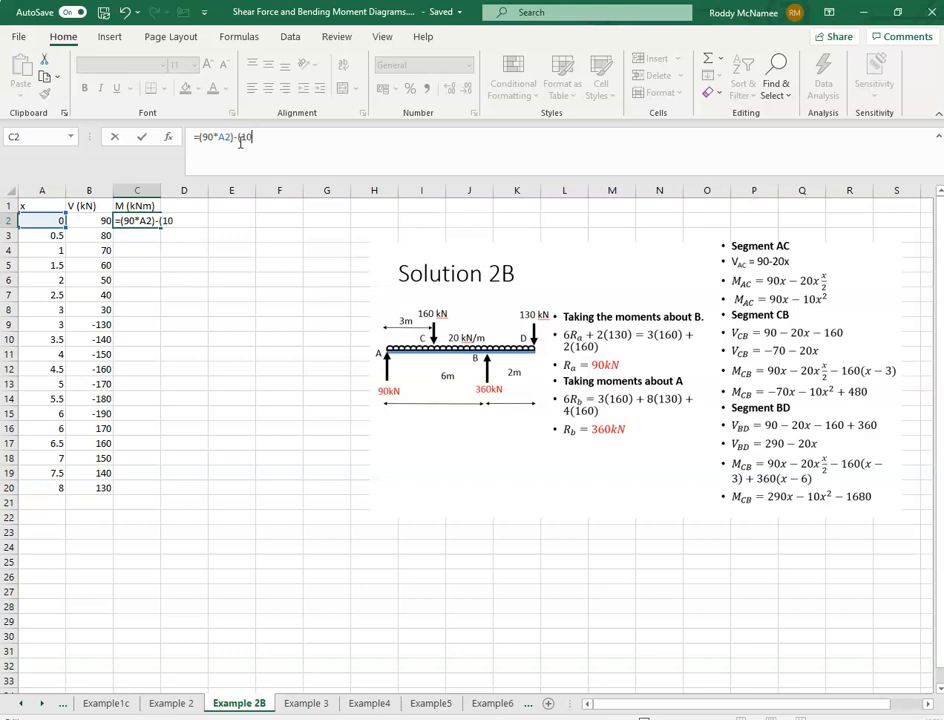
{"action": "left_click", "coordinate": [44, 220]}
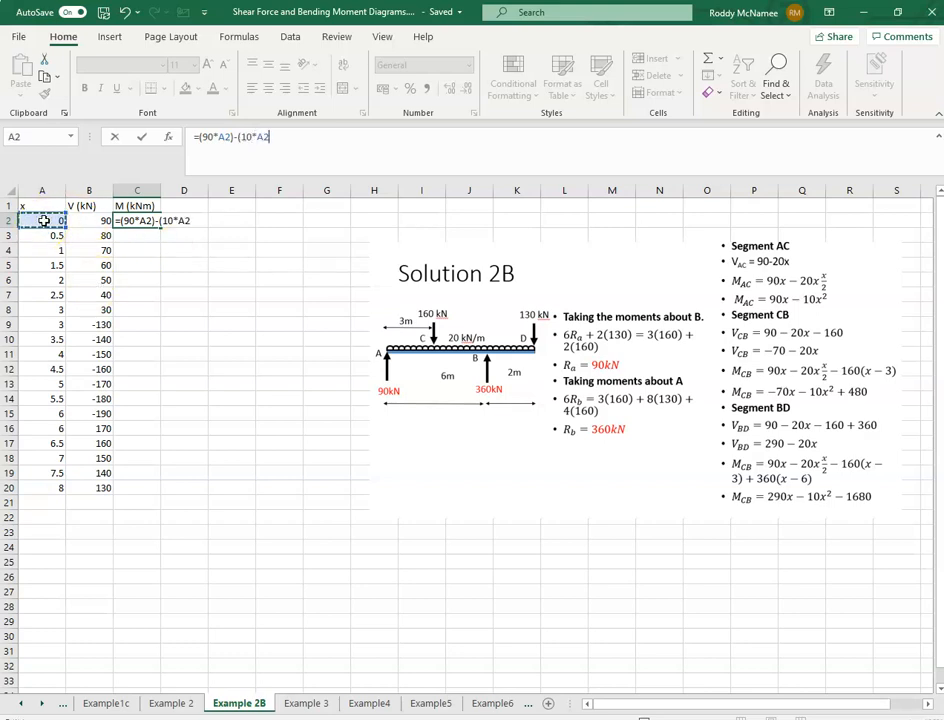
{"action": "type", "text": "^2)"}
{"action": "key", "text": "Tab"}
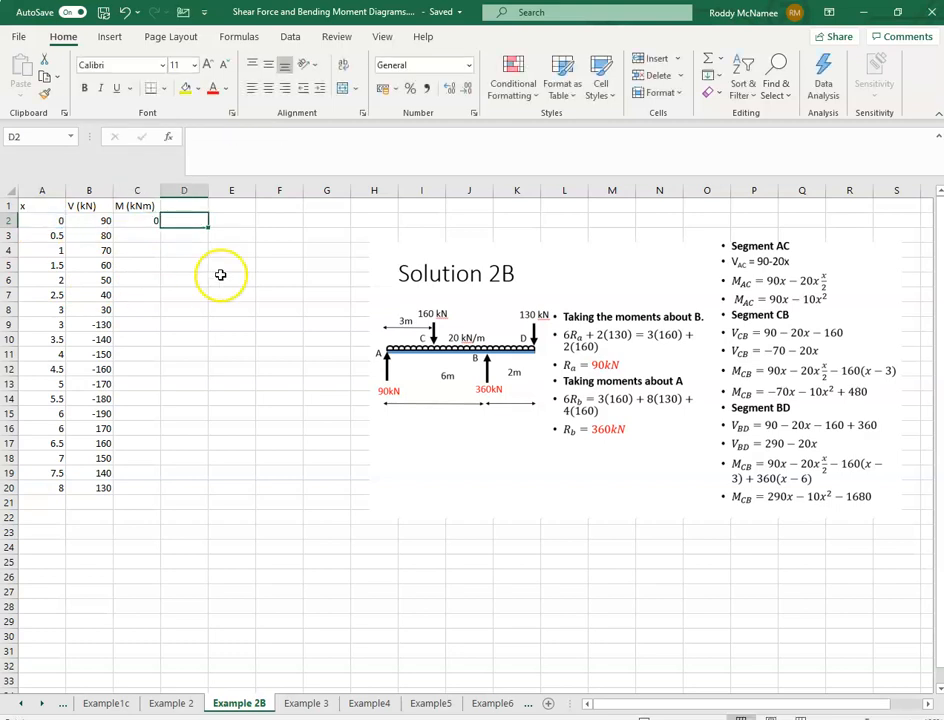
Fill the bending moment formula from C2 down to C8, then select C9
{"action": "left_click", "coordinate": [141, 220]}
{"action": "left_click_drag", "start_coordinate": [153, 228], "coordinate": [143, 314]}
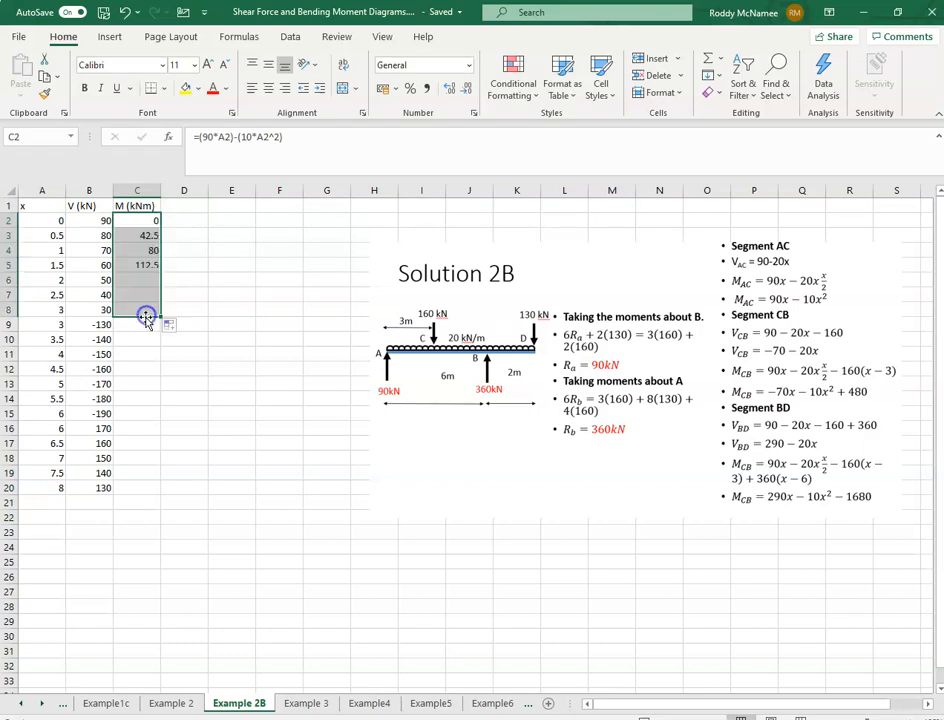
{"action": "left_click", "coordinate": [139, 327]}
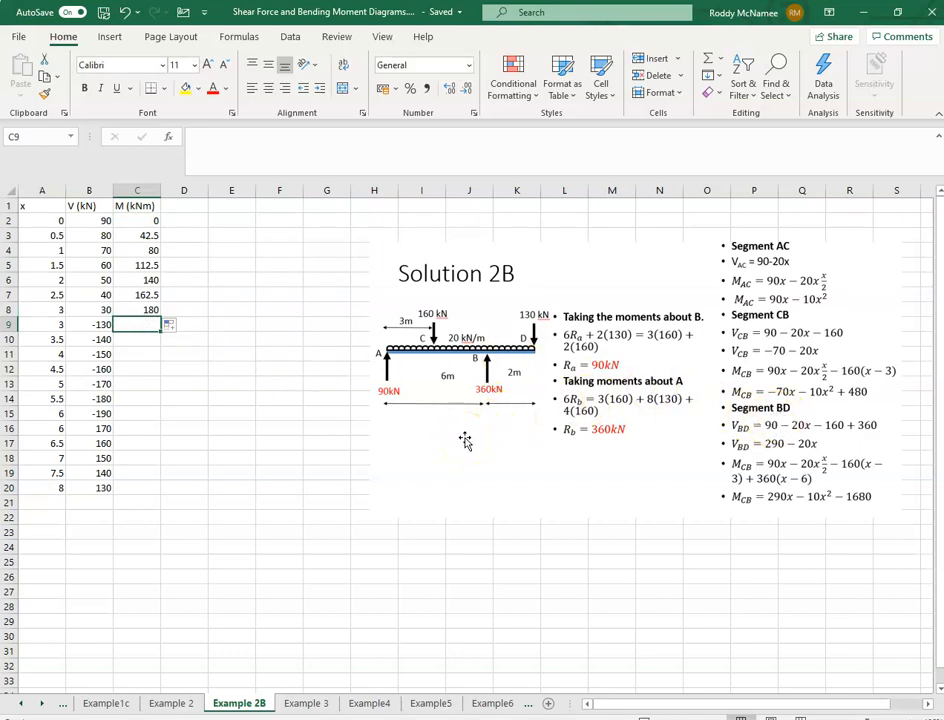
Enter the segment CB bending moment formula =(-70*A9)-(10*A9^2)=480 in C9
{"action": "type", "text": "-"}
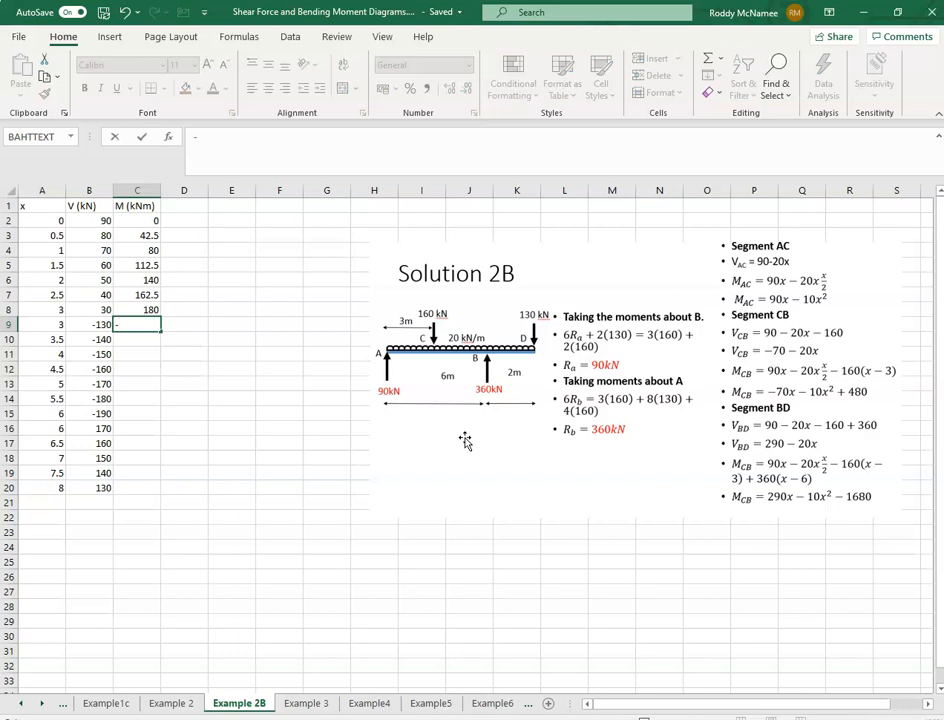
{"action": "type", "text": "70*"}
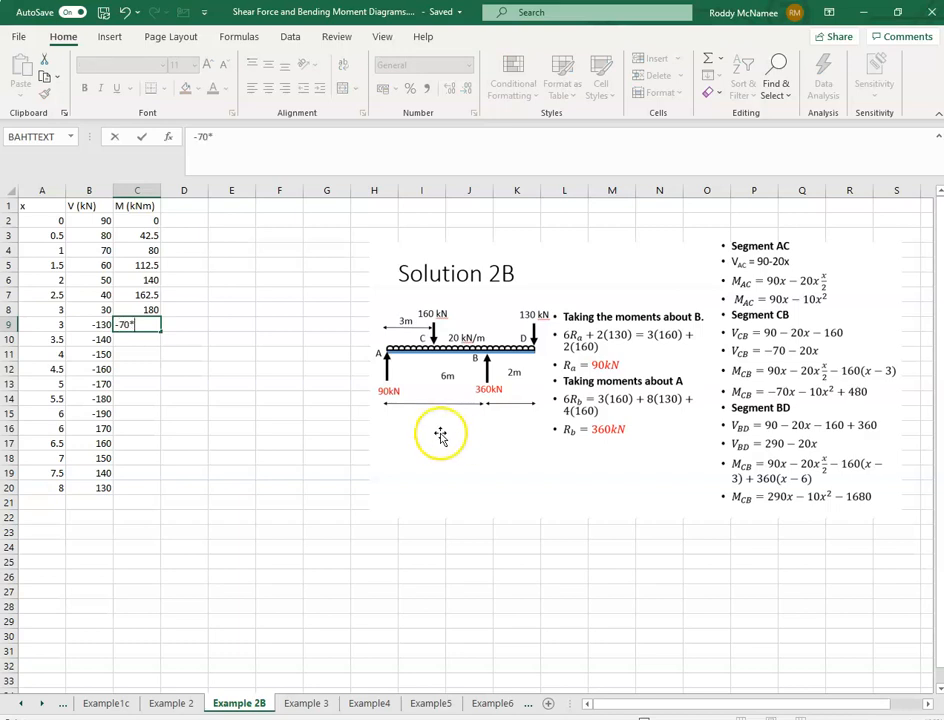
{"action": "left_click", "coordinate": [60, 324]}
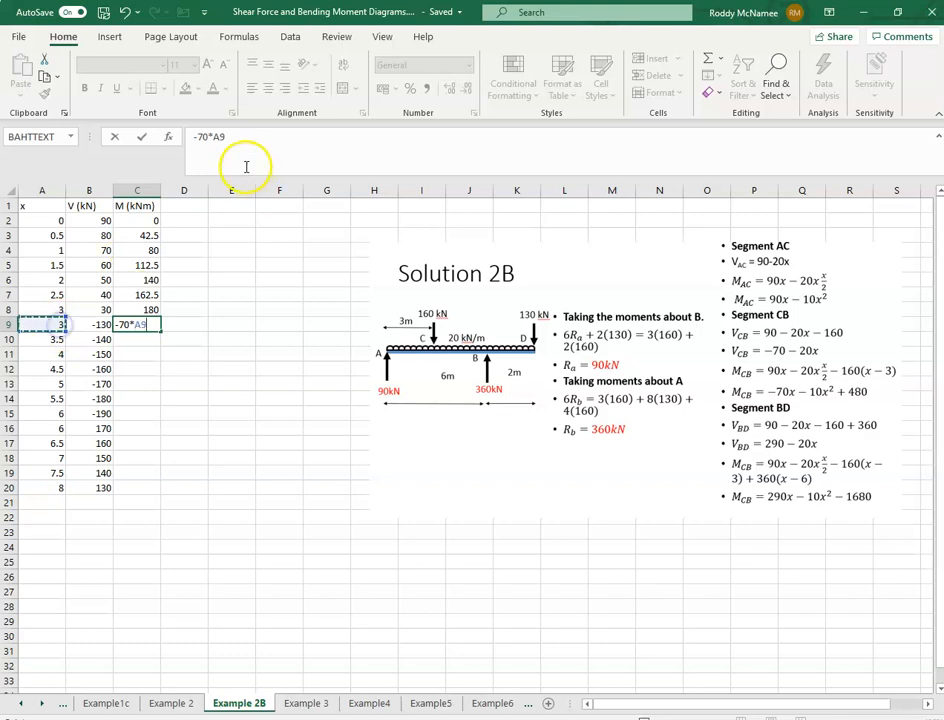
{"action": "left_click", "coordinate": [190, 136]}
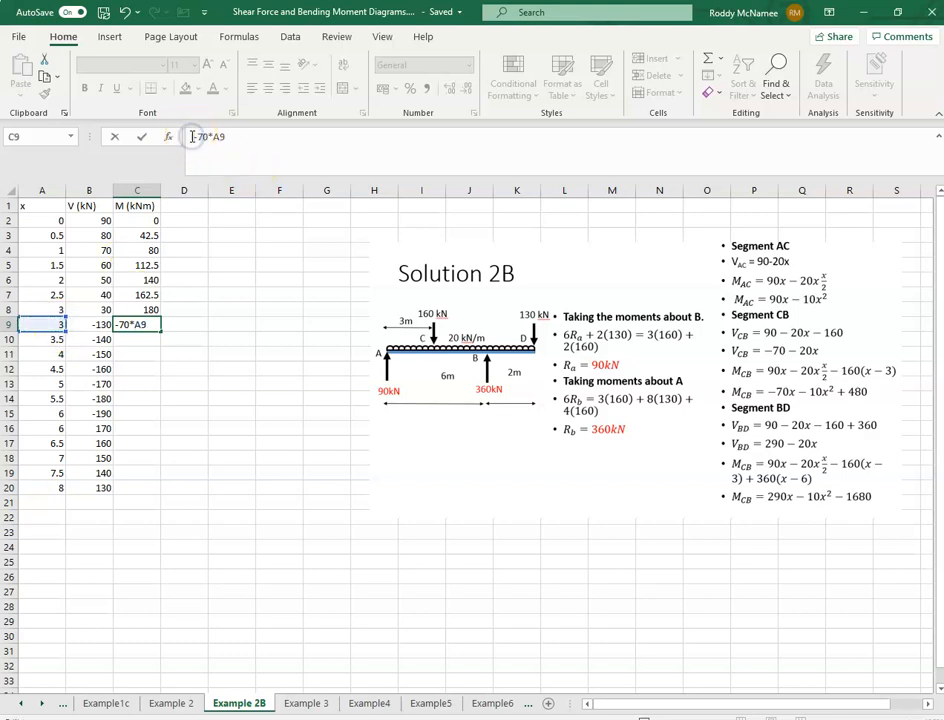
{"action": "type", "text": "=("}
{"action": "left_click", "coordinate": [238, 136]}
{"action": "type", "text": ")-(10"}
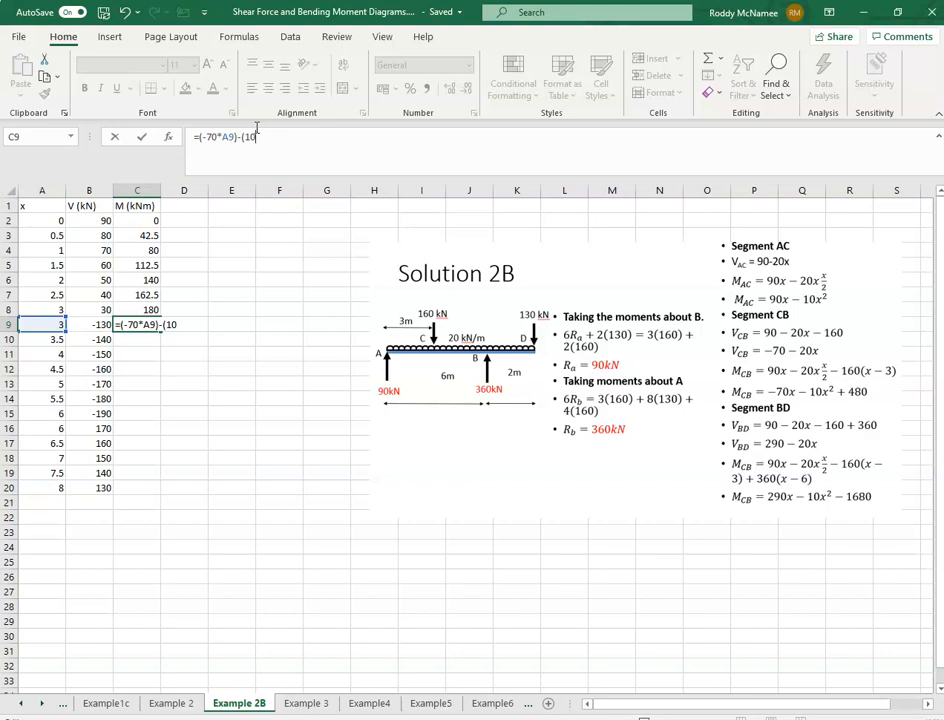
{"action": "type", "text": "*"}
{"action": "left_click", "coordinate": [52, 326]}
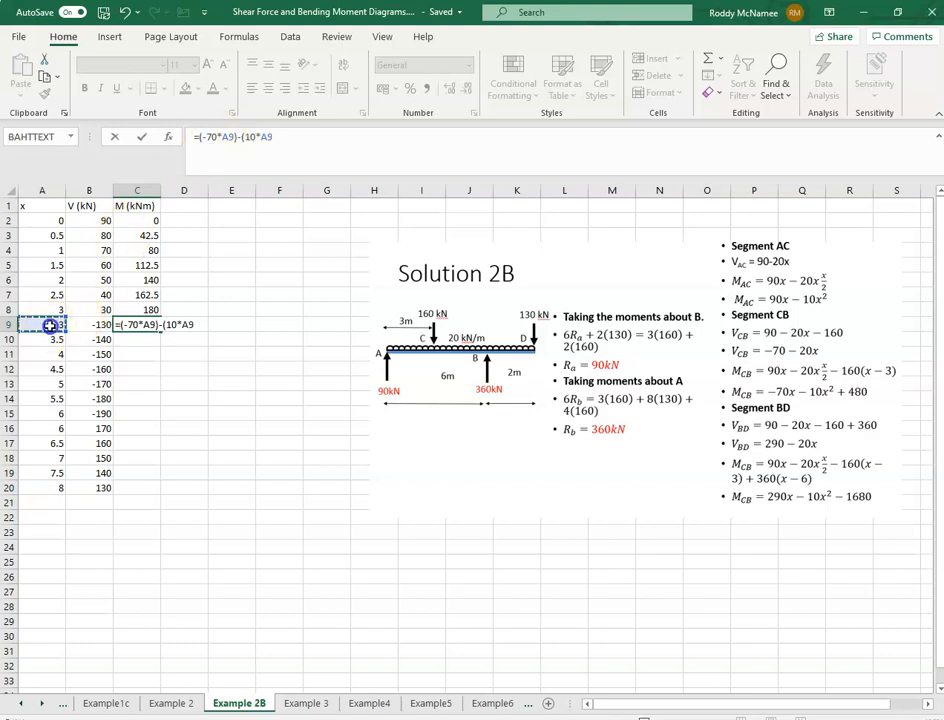
{"action": "type", "text": "^2)=480"}
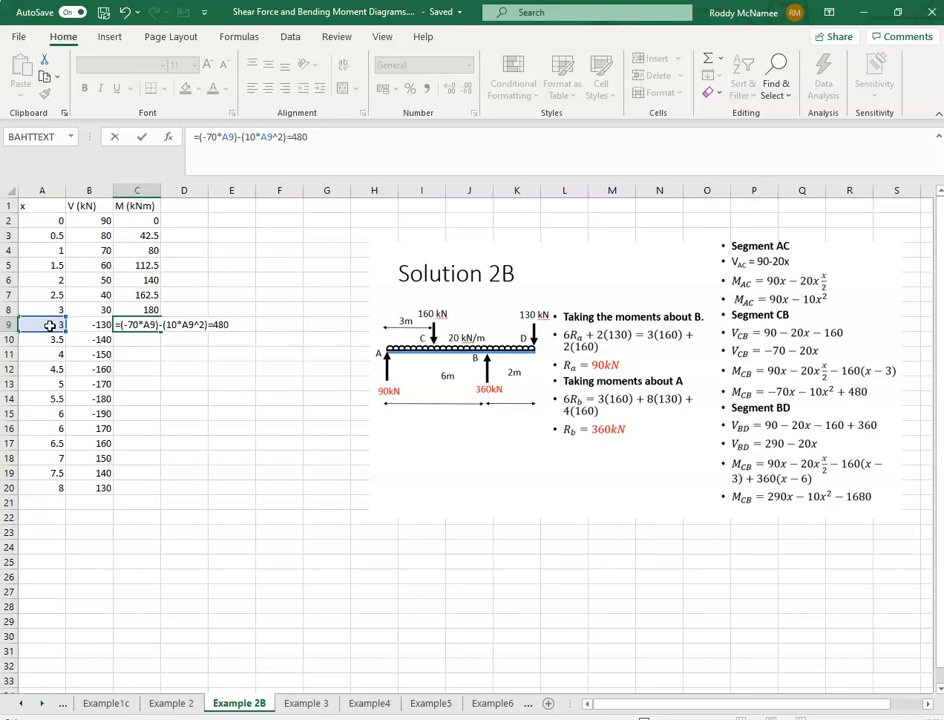
{"action": "key", "text": "Tab"}
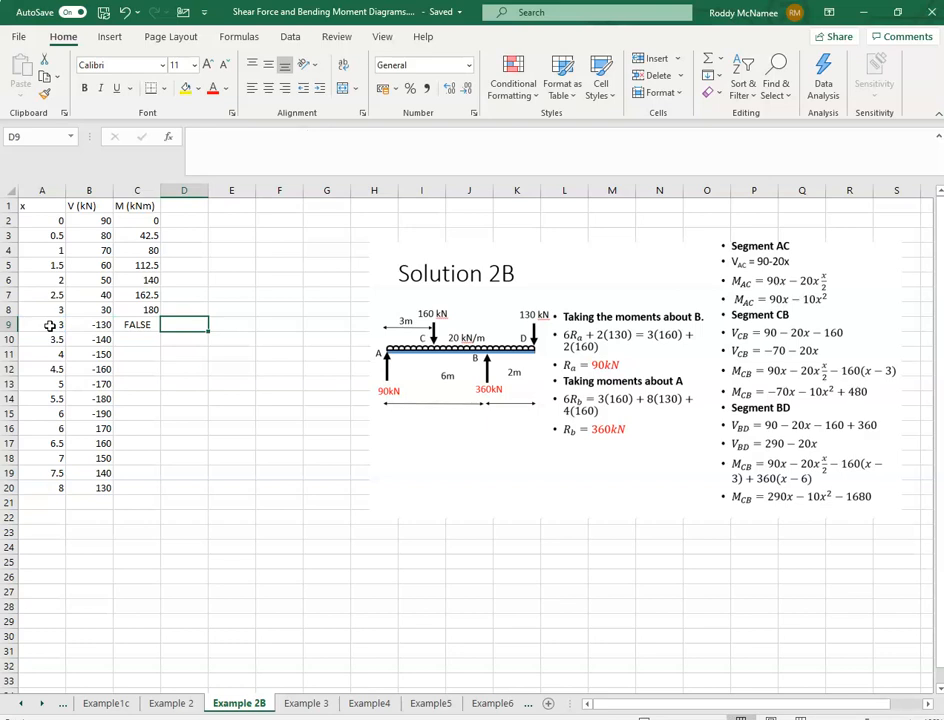
Correct the C9 formula to =(-70*A9)-(10*A9^2)+480 and fill it down to C15
{"action": "key", "text": "Left"}
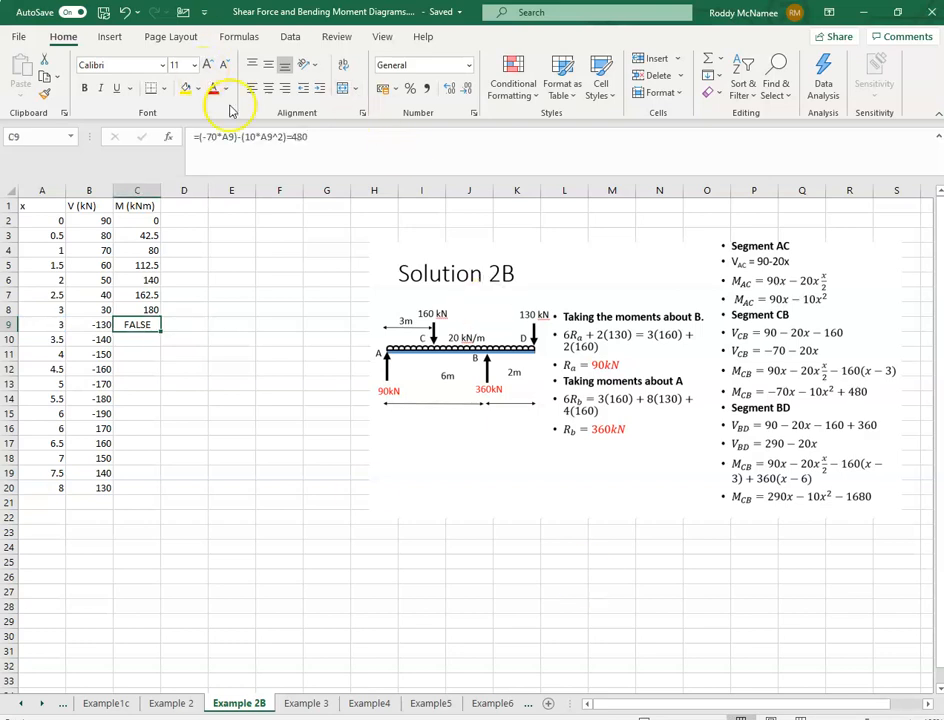
{"action": "left_click", "coordinate": [297, 136]}
{"action": "key", "text": "BackSpace"}
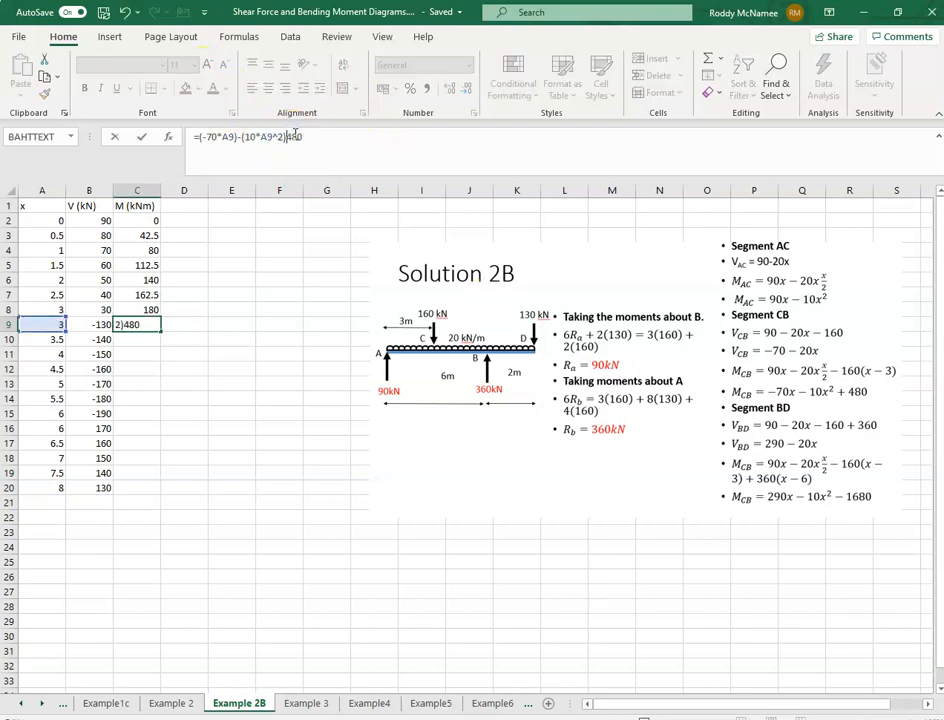
{"action": "type", "text": "+"}
{"action": "key", "text": "Tab"}
{"action": "key", "text": "Left"}
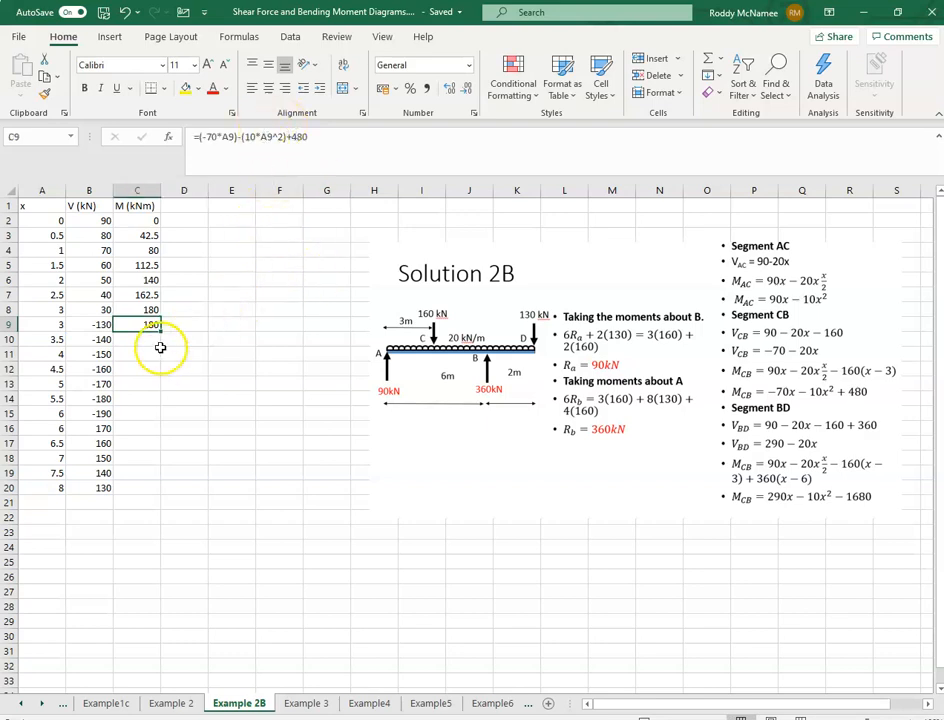
{"action": "left_click_drag", "start_coordinate": [160, 331], "coordinate": [157, 416]}
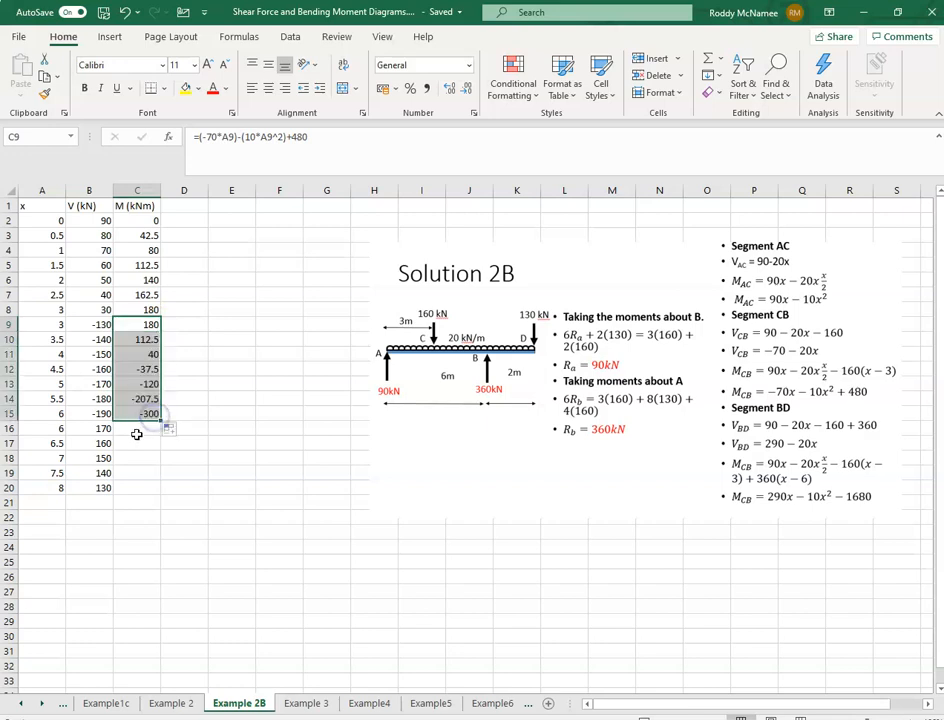
Enter the segment BD bending moment formula =(290*A16)-(10*A16^2)-1680 in C16 and fill it down to C20
{"action": "left_click", "coordinate": [137, 431]}
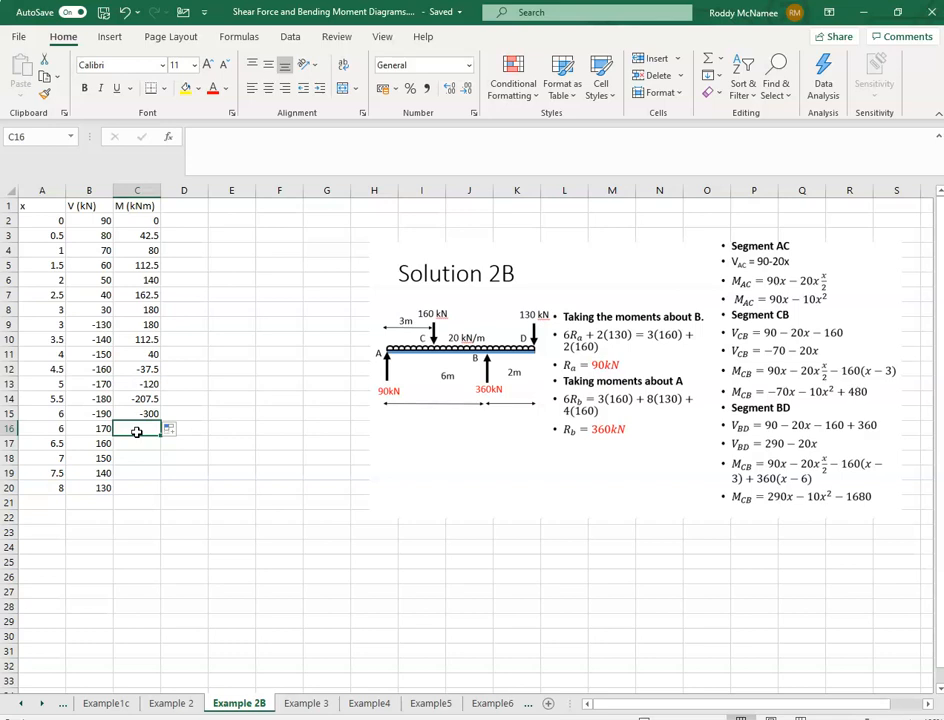
{"action": "type", "text": "=(290*"}
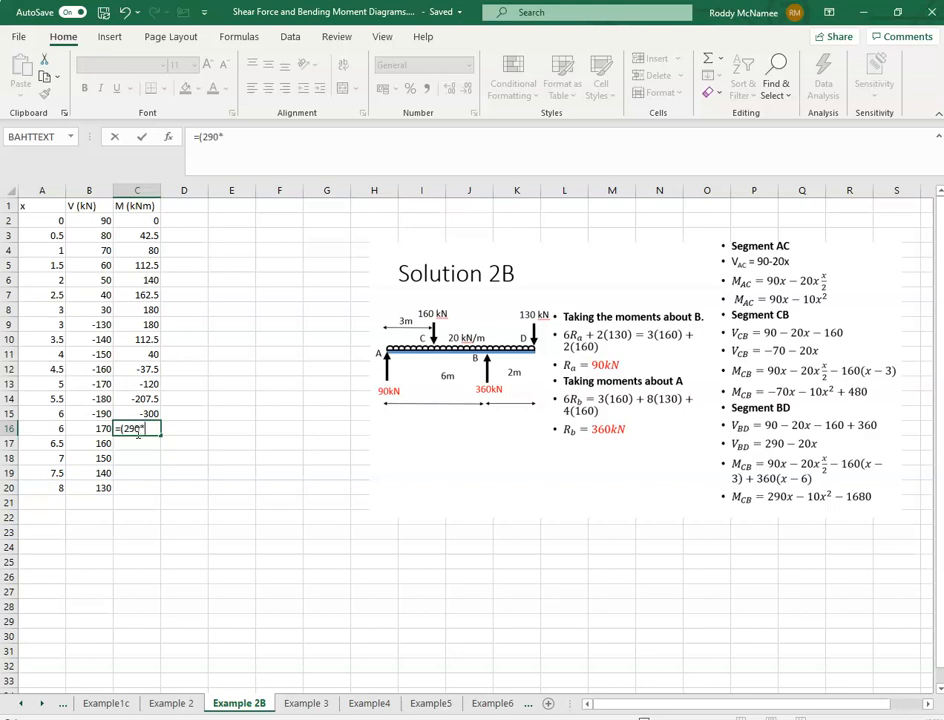
{"action": "left_click", "coordinate": [42, 426]}
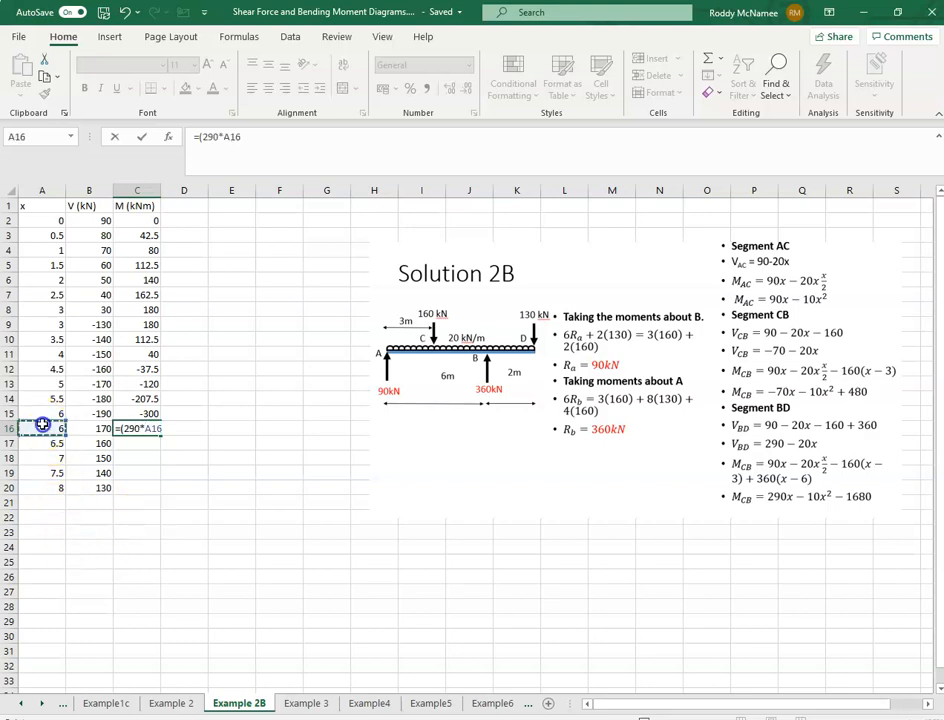
{"action": "type", "text": ")-(10*"}
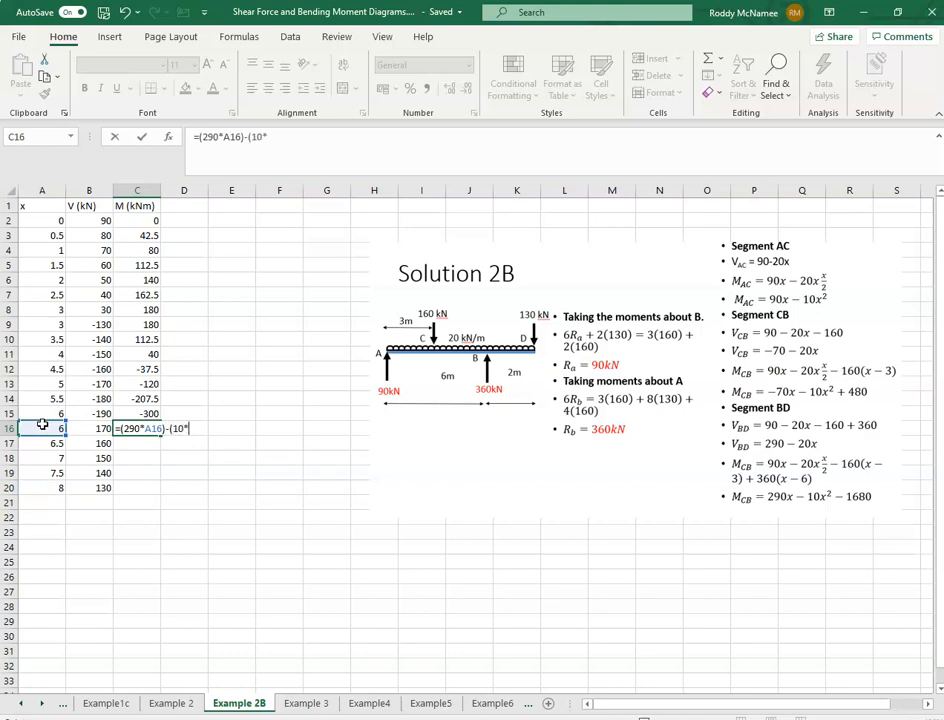
{"action": "left_click", "coordinate": [42, 426]}
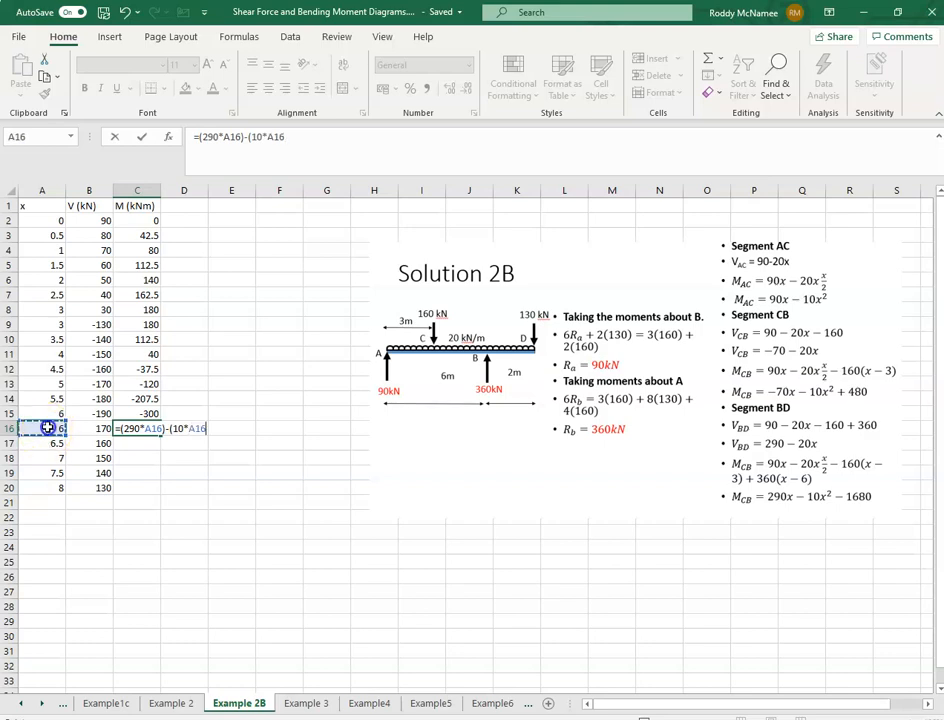
{"action": "type", "text": "^2)-16"}
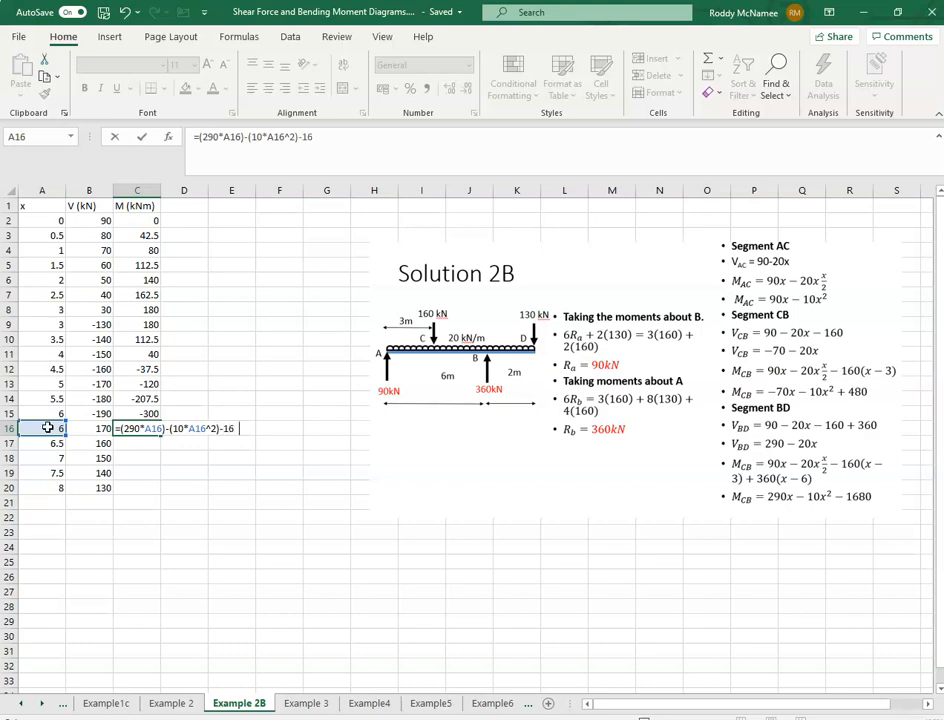
{"action": "key", "text": "Tab"}
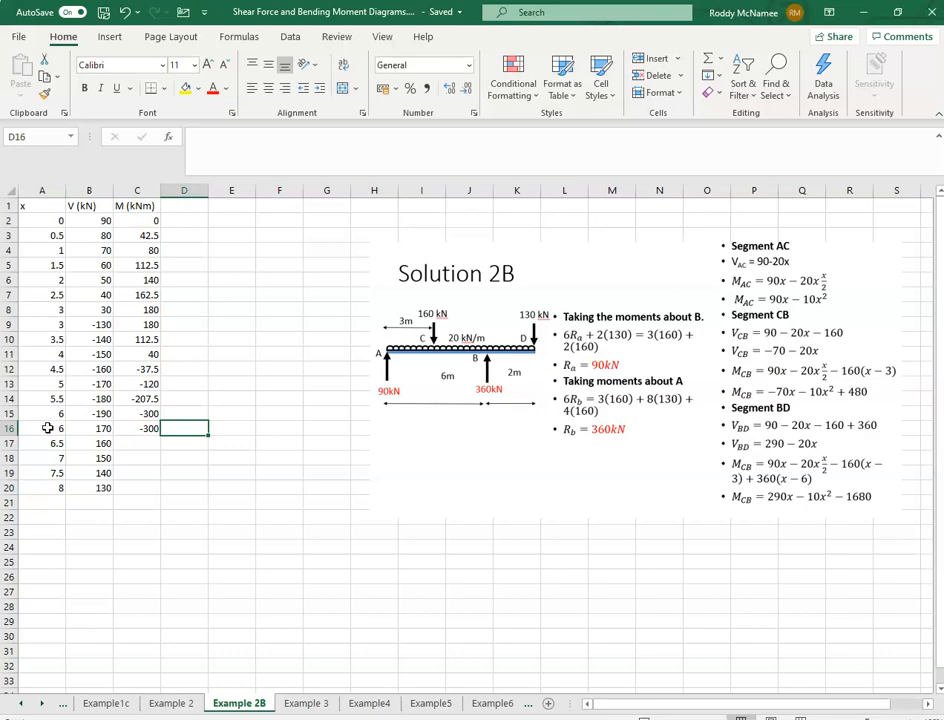
{"action": "left_click", "coordinate": [145, 429]}
{"action": "left_click_drag", "start_coordinate": [161, 434], "coordinate": [150, 492]}
Insert a scatter chart with smooth lines and markers from the x, V and M data in A1:C20
{"action": "left_click_drag", "start_coordinate": [29, 210], "coordinate": [147, 491]}
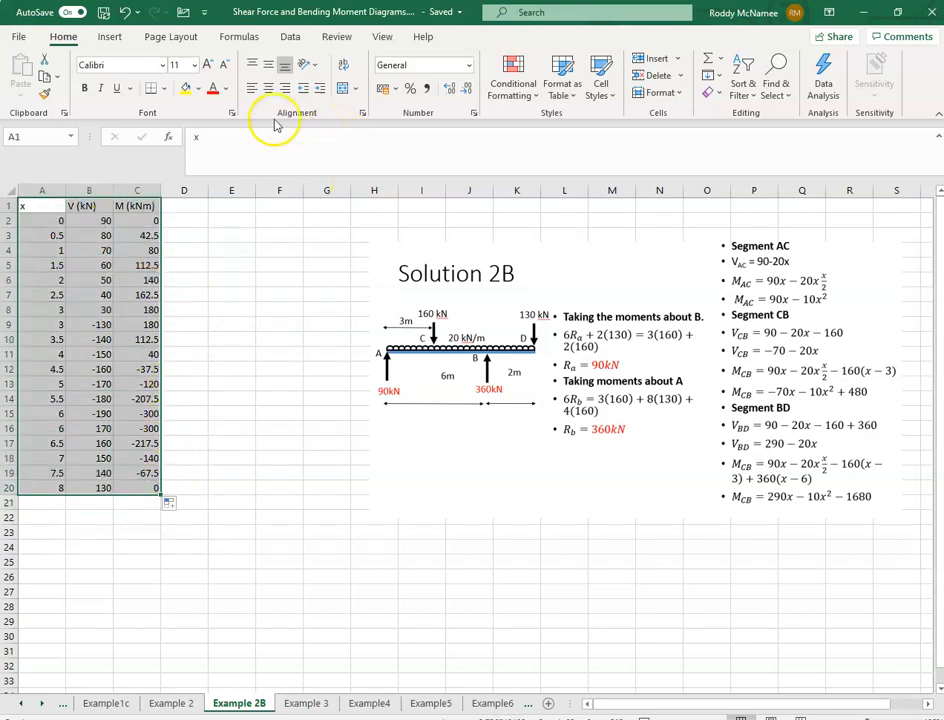
{"action": "left_click", "coordinate": [112, 38]}
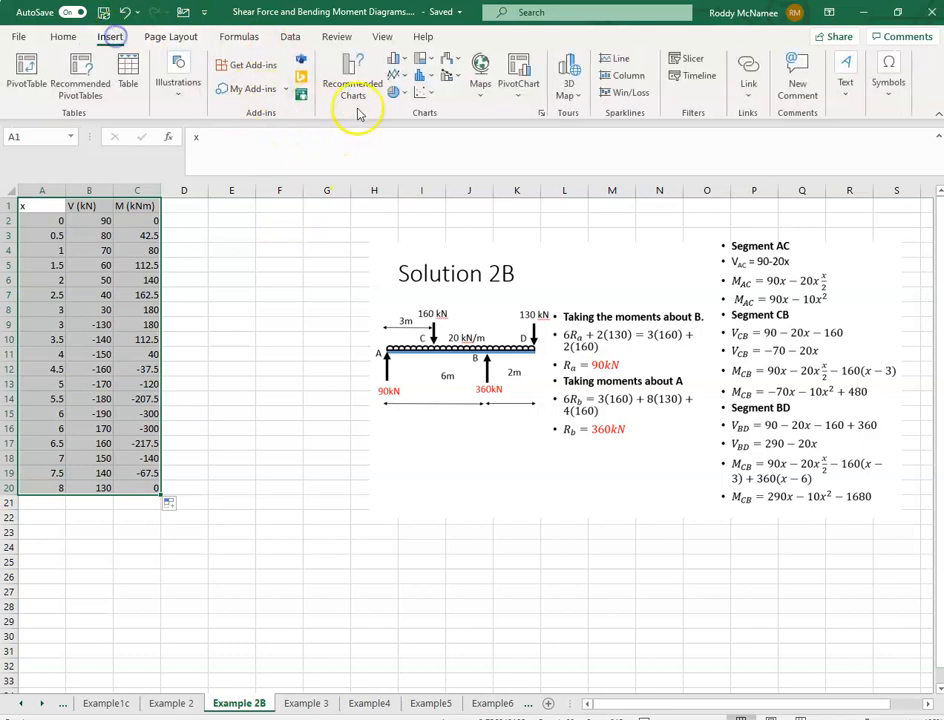
{"action": "left_click", "coordinate": [430, 93]}
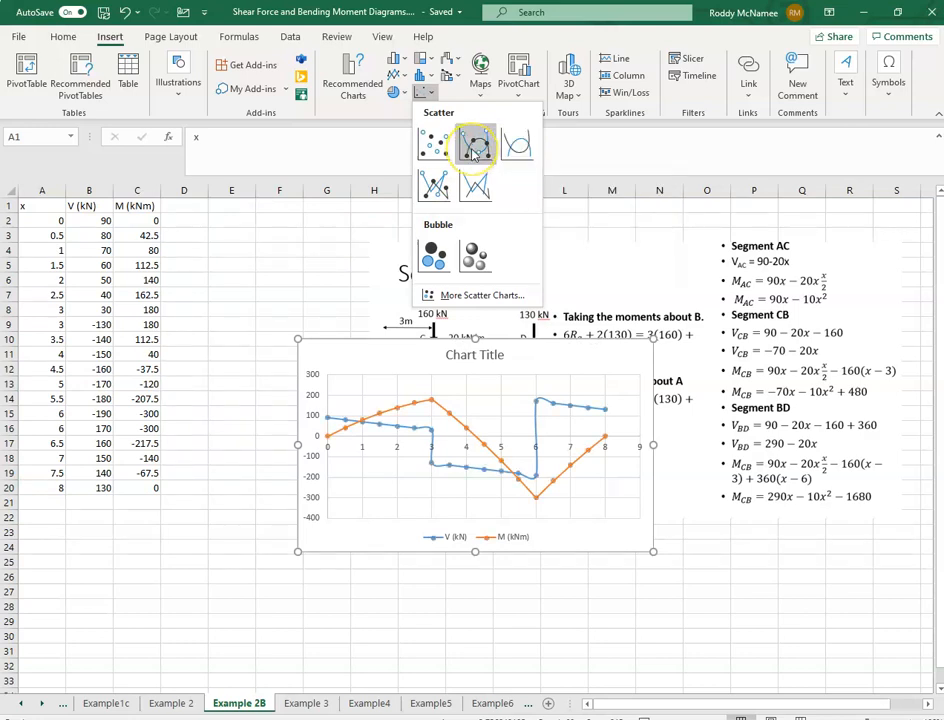
{"action": "left_click", "coordinate": [480, 150]}
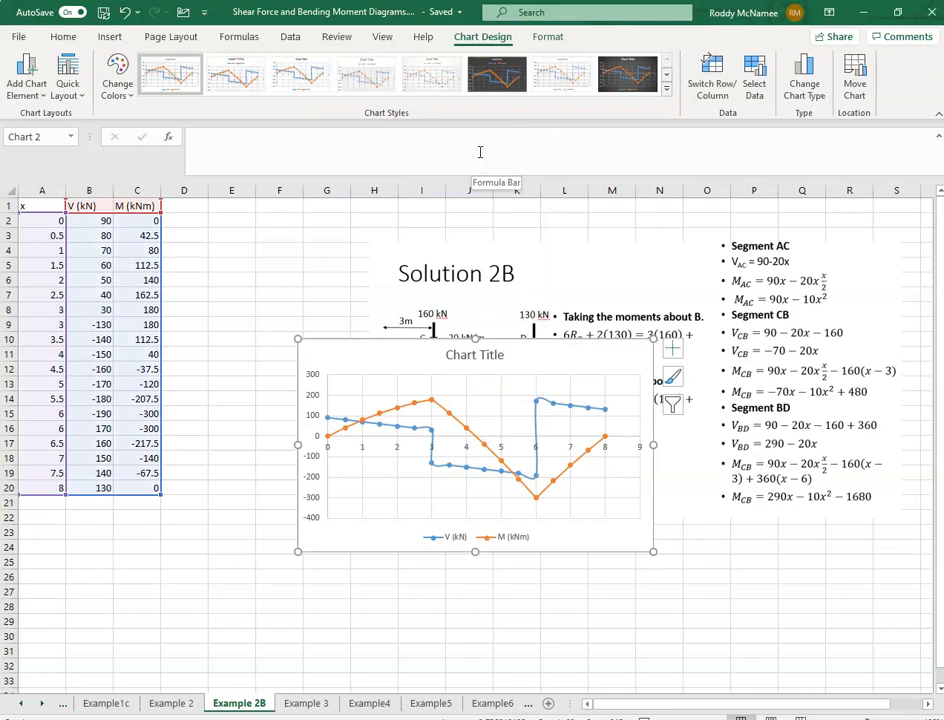
Apply the chart style with ring markers and the legend above the plot, and move the chart closer to the data table
{"action": "left_click", "coordinate": [419, 430]}
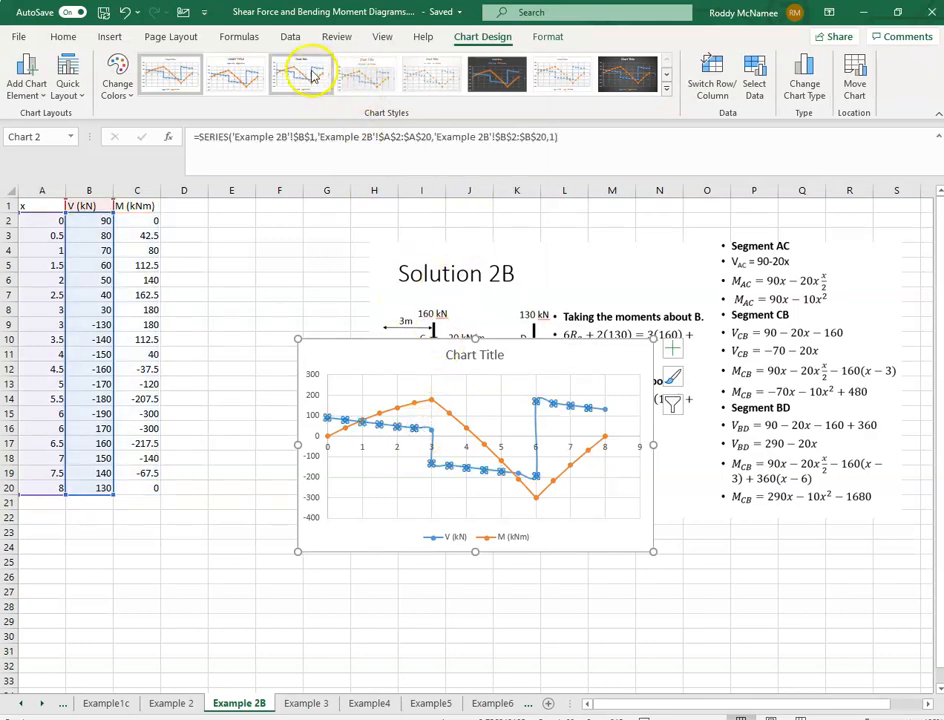
{"action": "left_click", "coordinate": [367, 93]}
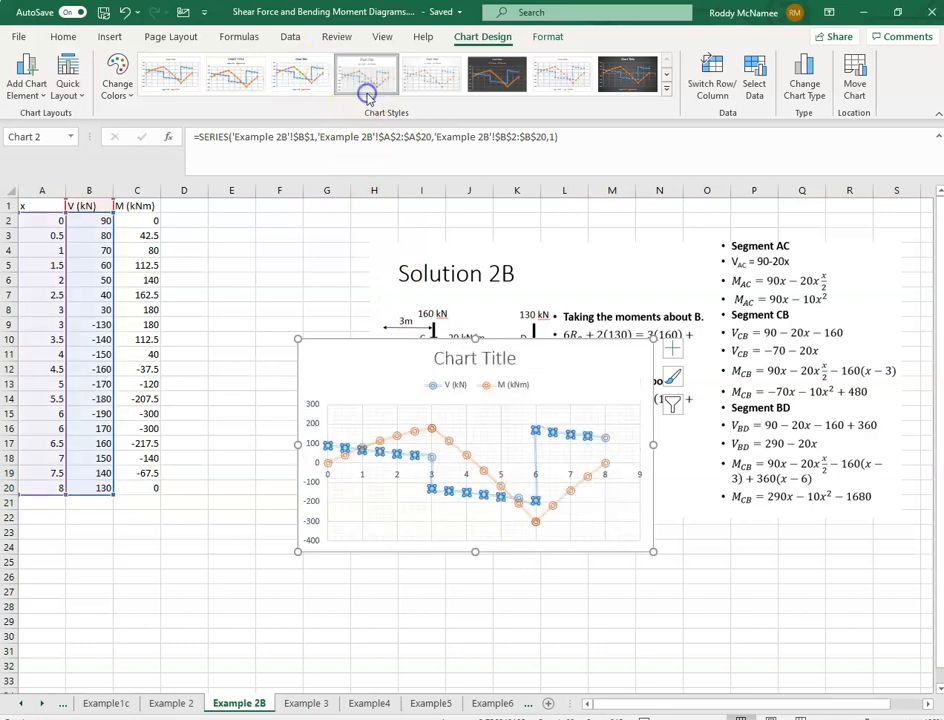
{"action": "left_click", "coordinate": [244, 322]}
{"action": "left_click", "coordinate": [268, 411]}
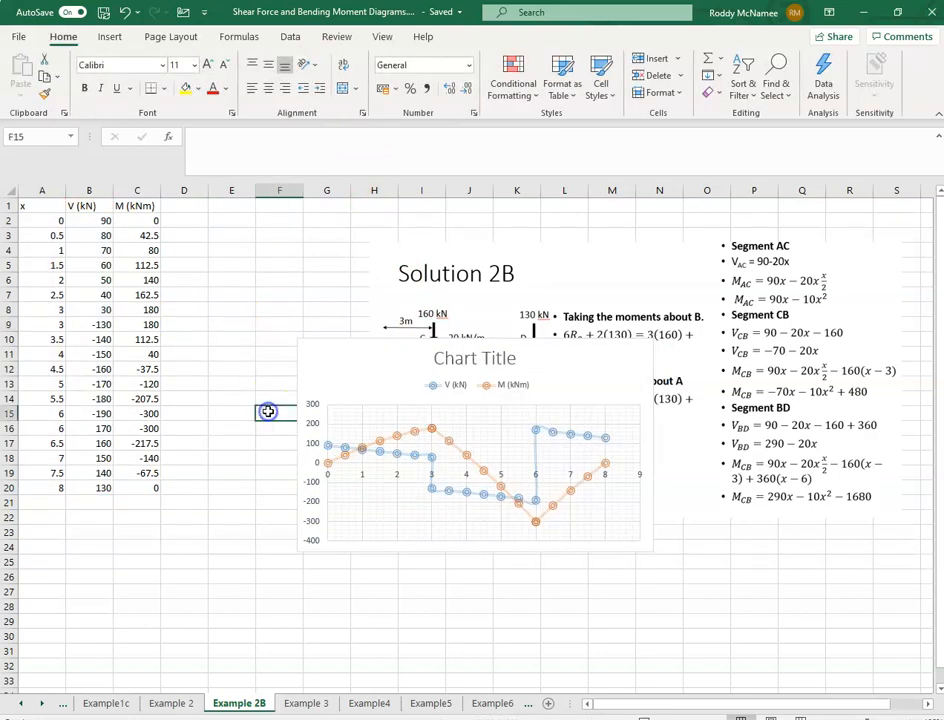
{"action": "left_click", "coordinate": [260, 325]}
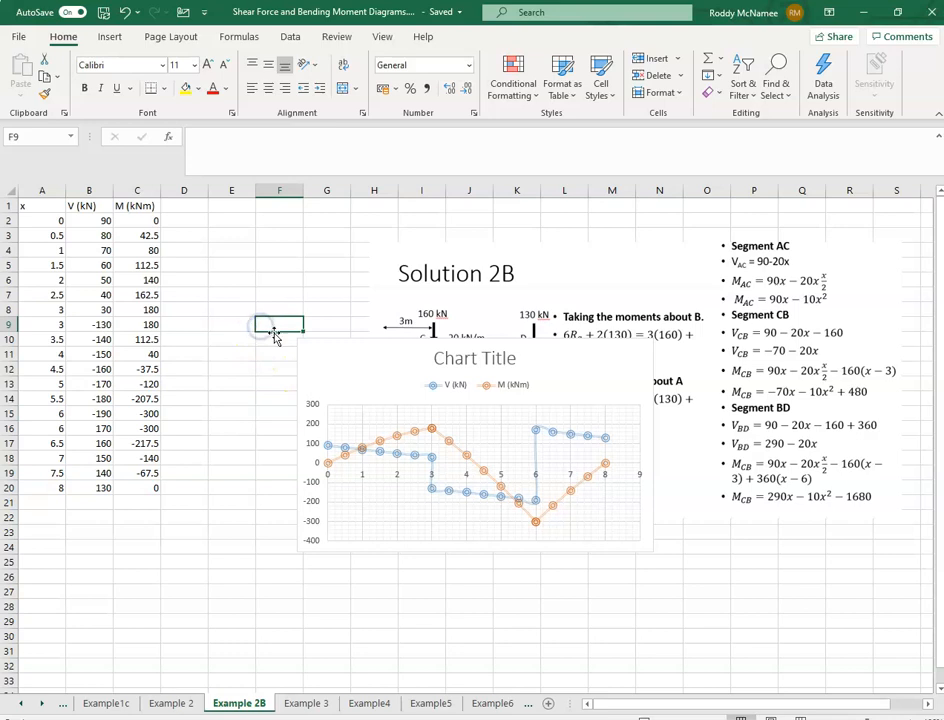
{"action": "left_click", "coordinate": [367, 352]}
{"action": "left_click_drag", "start_coordinate": [367, 352], "coordinate": [281, 259]}
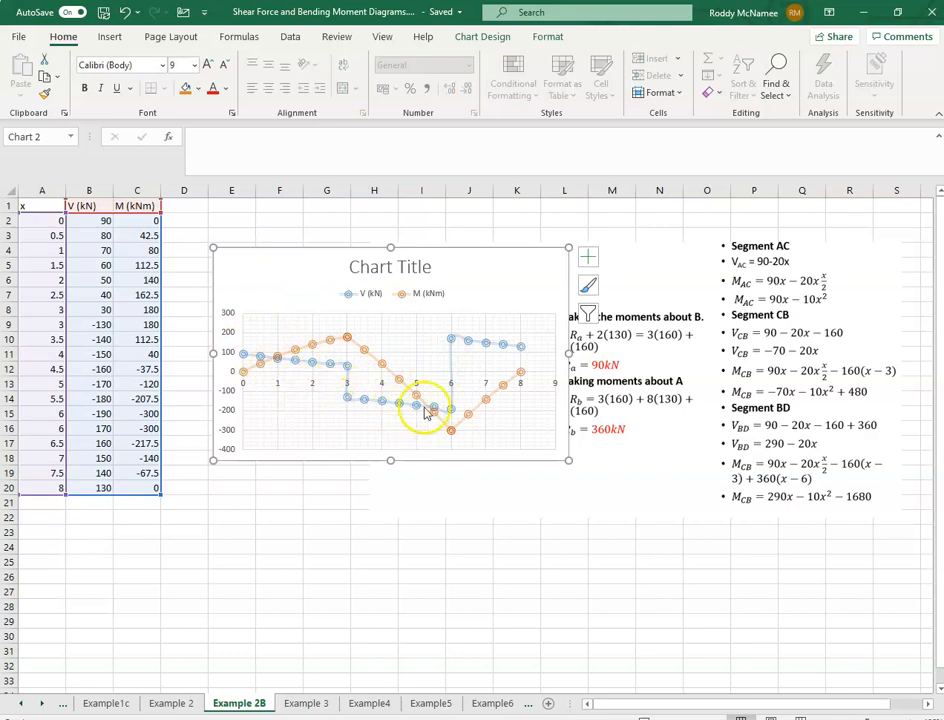
Replace the placeholder chart title with Shear Force and Bending Moment Diagram
{"action": "left_click", "coordinate": [383, 266]}
{"action": "left_click", "coordinate": [388, 268]}
{"action": "key", "text": "BackSpace"}
{"action": "key", "text": "BackSpace"}
{"action": "key", "text": "BackSpace"}
{"action": "key", "text": "BackSpace"}
{"action": "key", "text": "Delete"}
{"action": "key", "text": "Delete"}
{"action": "key", "text": "Delete"}
{"action": "key", "text": "Delete"}
{"action": "key", "text": "Delete"}
{"action": "key", "text": "Delete"}
{"action": "key", "text": "Delete"}
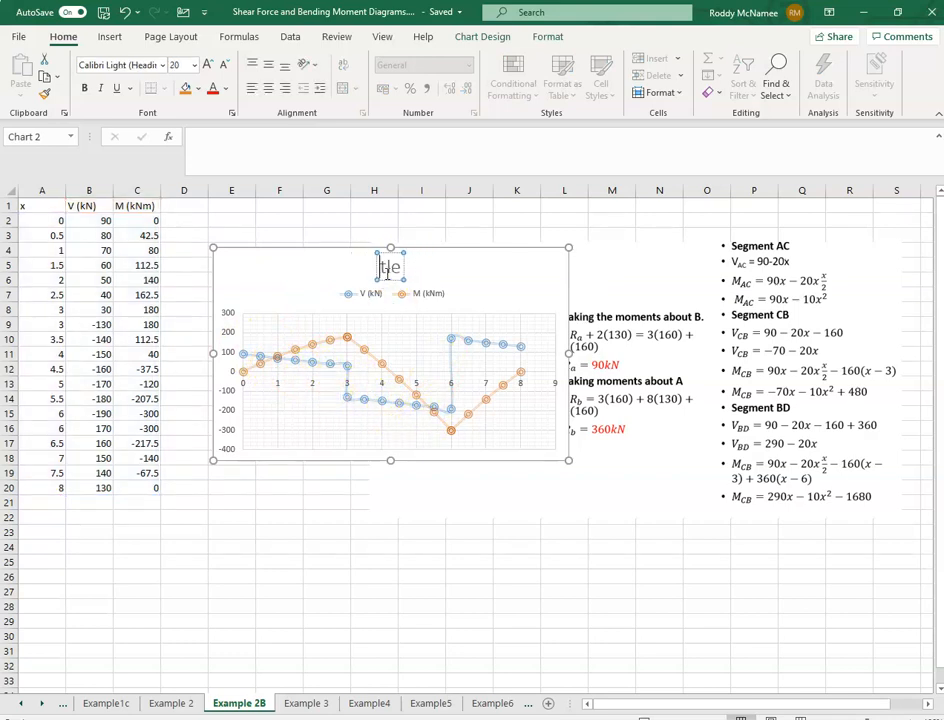
{"action": "type", "text": "Shear"}
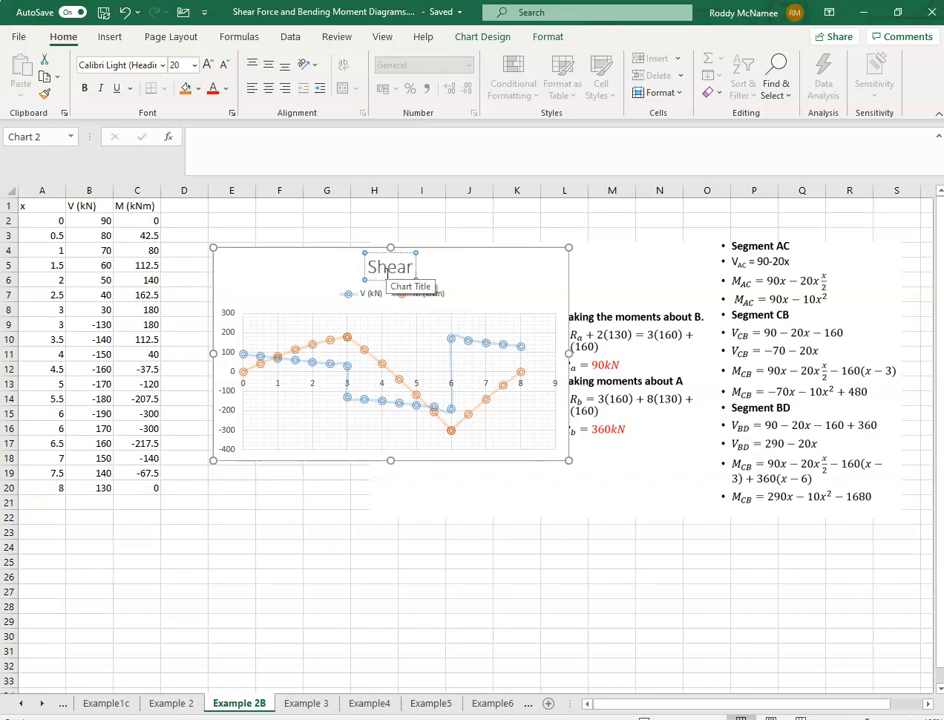
{"action": "type", "text": " Force and Beni"}
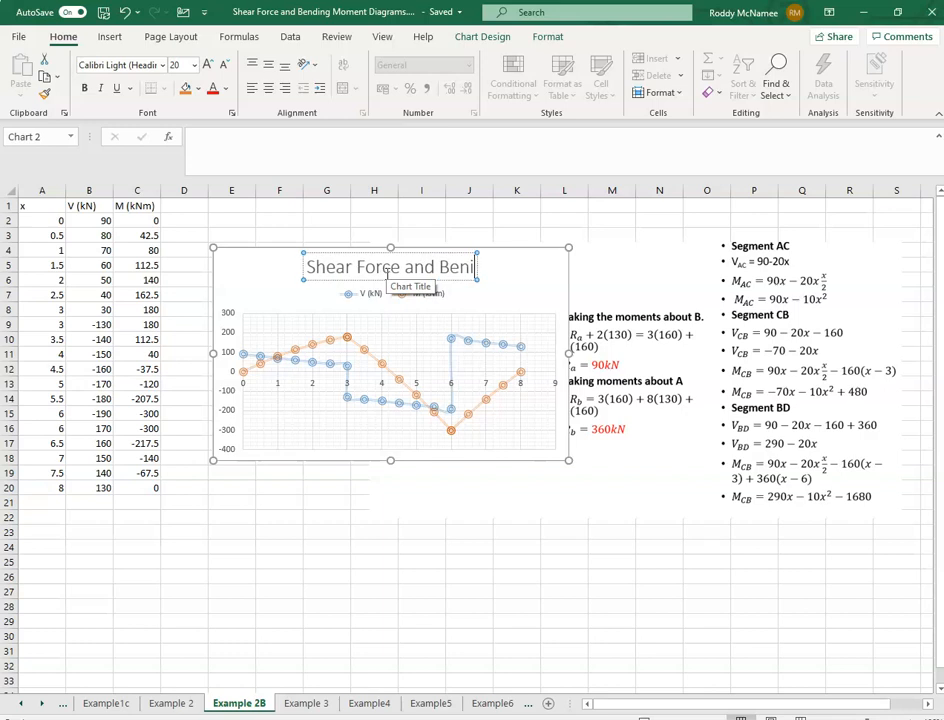
{"action": "key", "text": "BackSpace"}
{"action": "type", "text": "ding Moment D"}
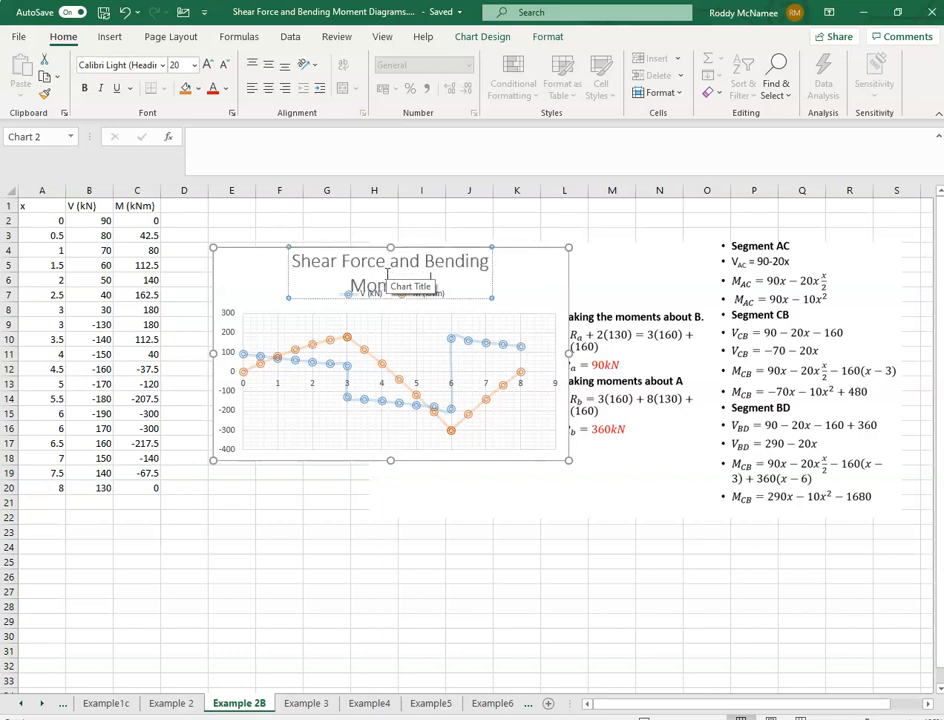
{"action": "type", "text": "iagr"}
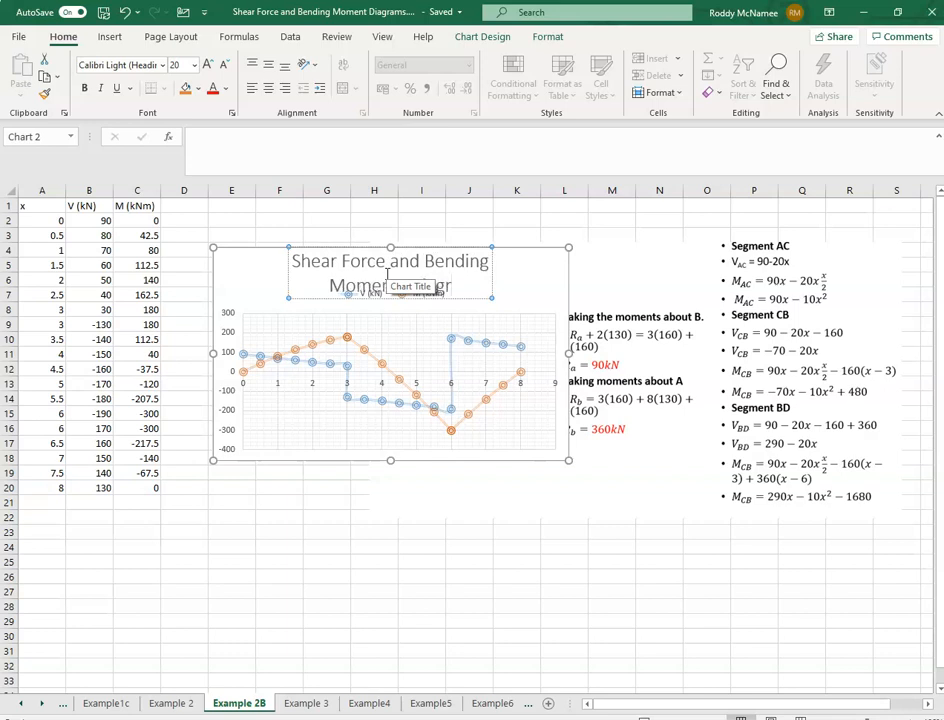
{"action": "type", "text": "am"}
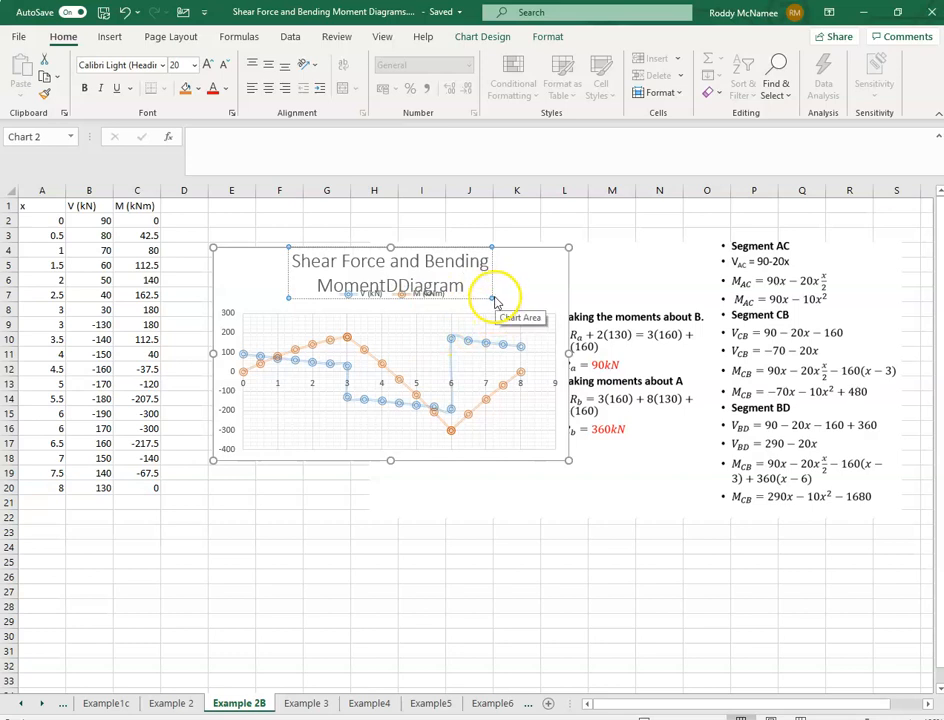
Remove the stray extra D before Diagram in the chart title and finish editing the title
{"action": "left_click", "coordinate": [489, 530]}
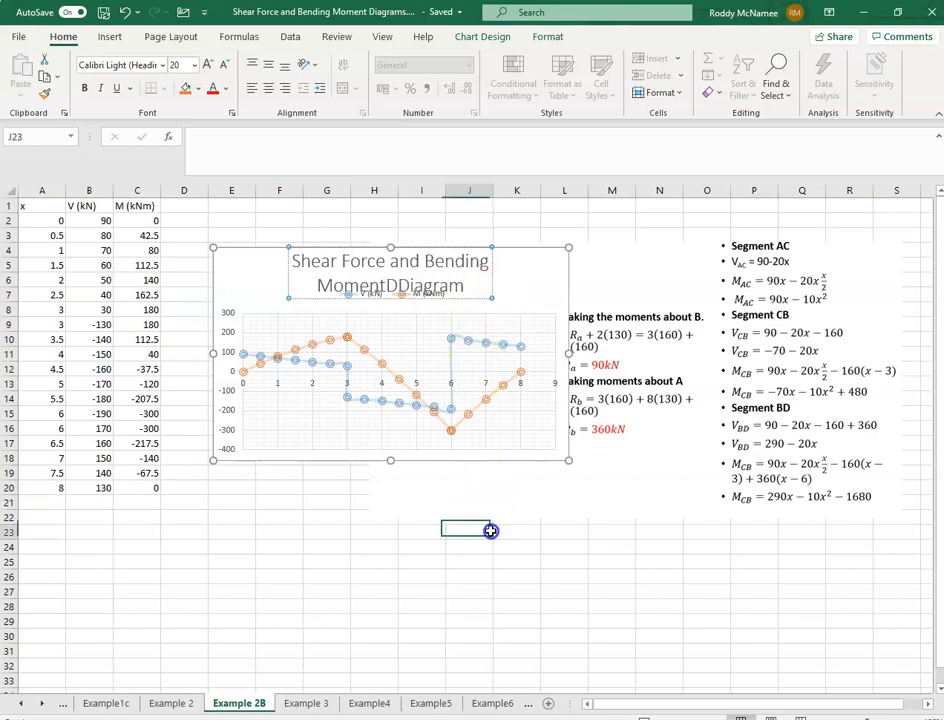
{"action": "left_click", "coordinate": [394, 285]}
{"action": "key", "text": "BackSpace"}
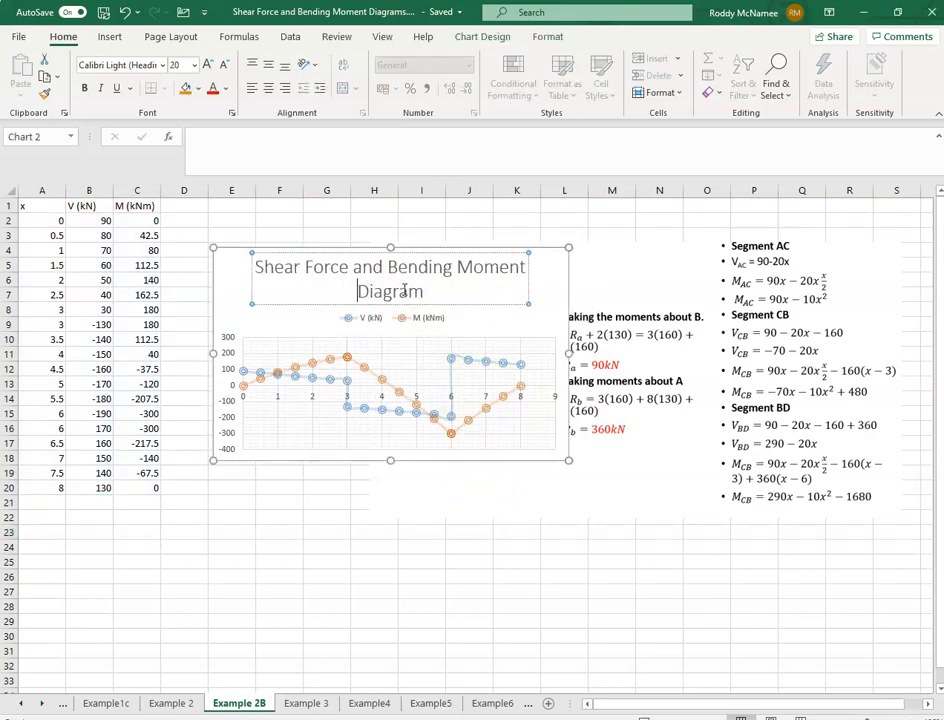
{"action": "left_click", "coordinate": [365, 462]}
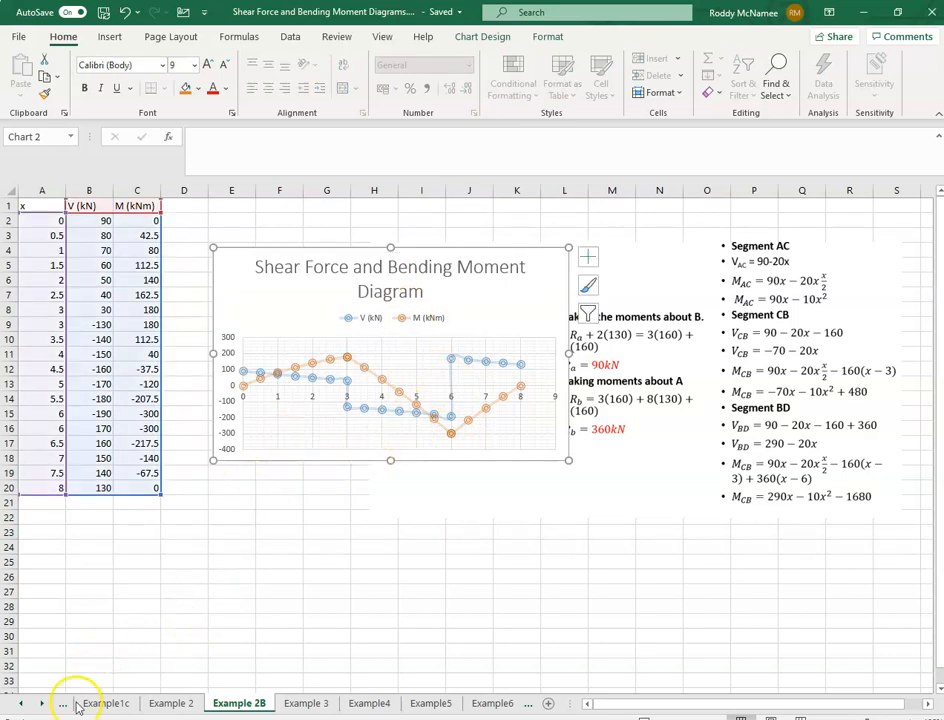